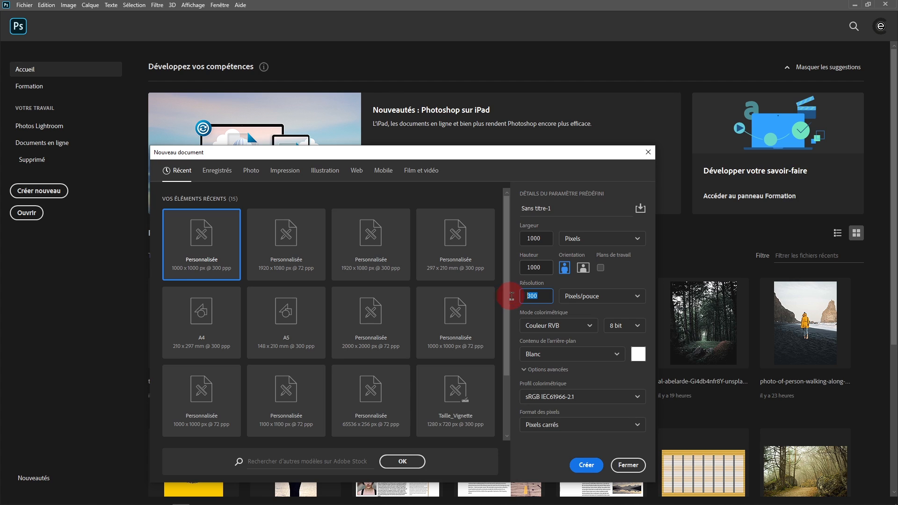
- Create a new 1000 x 1000 pixel document at 300 pixels/inch in RGB, 8 bit, with a white background
left_click(533, 371)
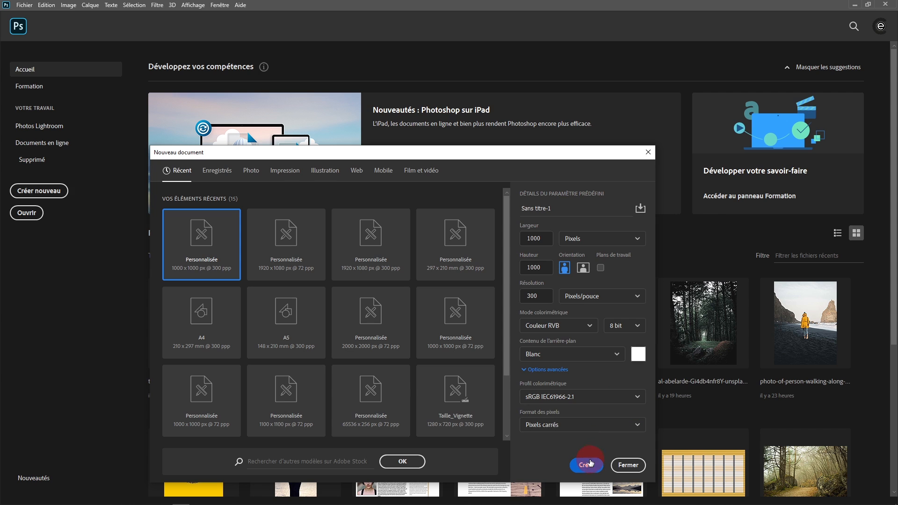
left_click(586, 465)
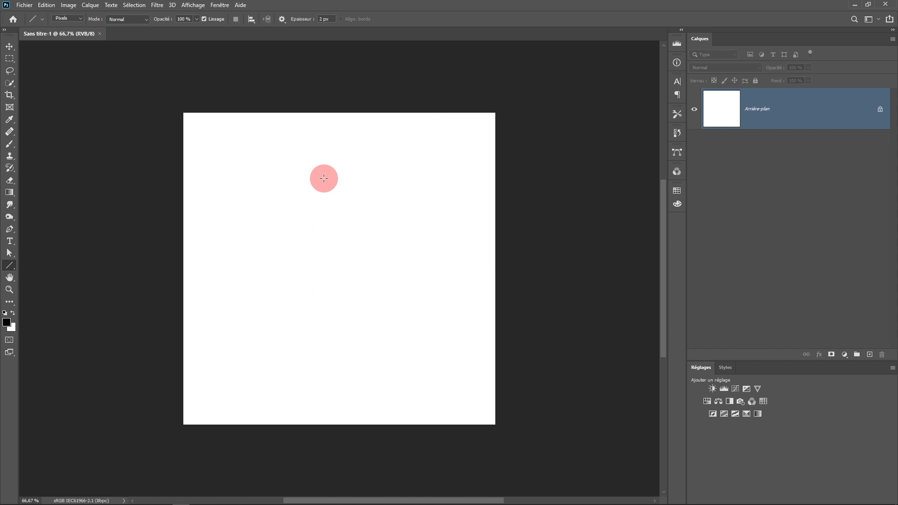
- Add a guide layout with 2 columns and 2 rows that divides the canvas into four equal quarters
left_click(192, 5)
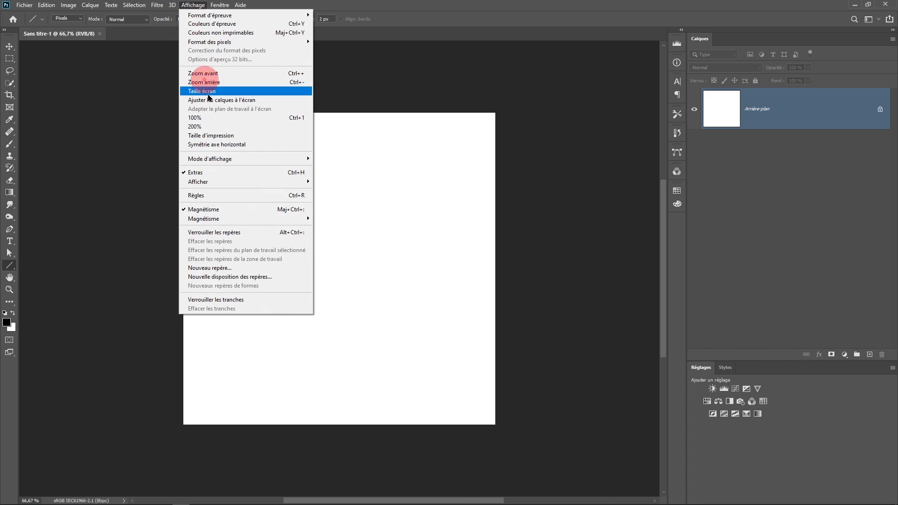
left_click(214, 279)
left_click_drag(581, 177, 487, 126)
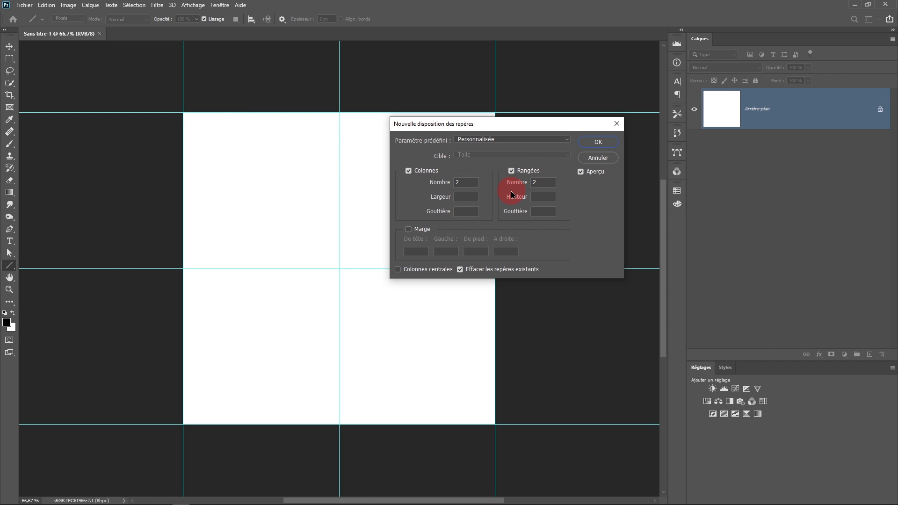
left_click(597, 142)
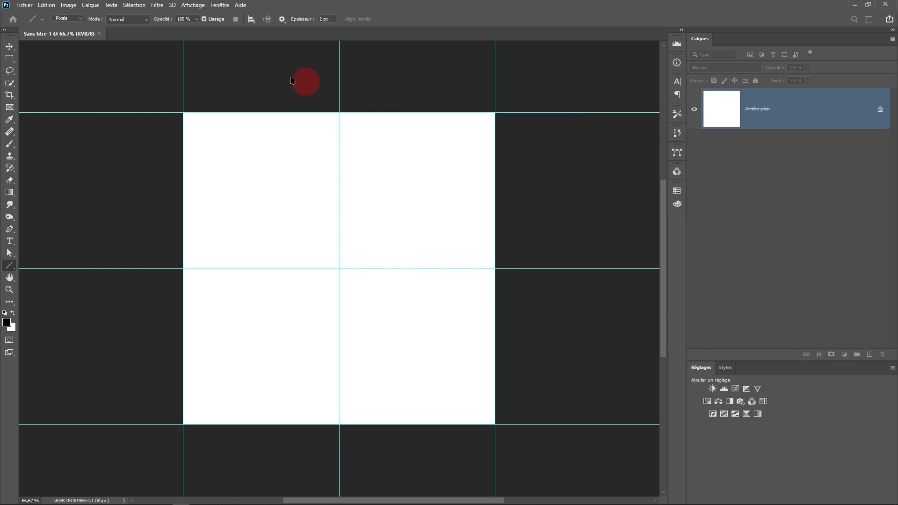
left_click(197, 6)
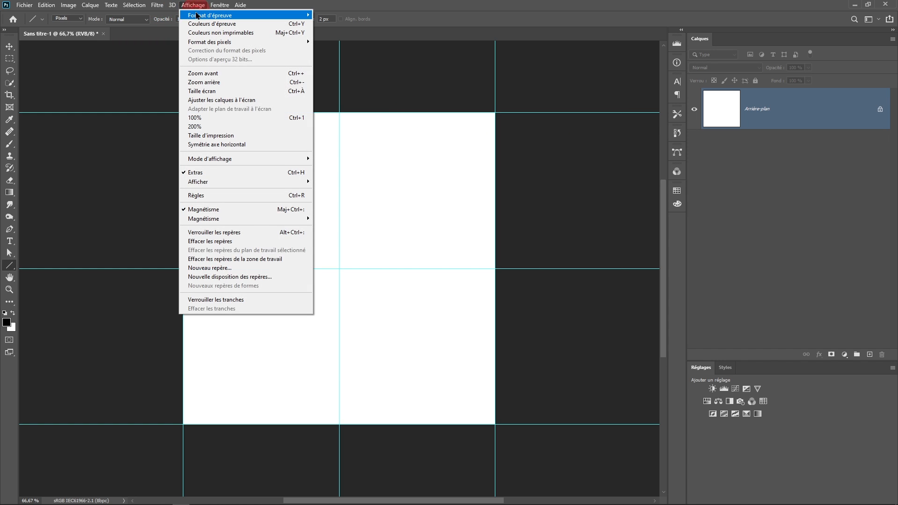
left_click(242, 272)
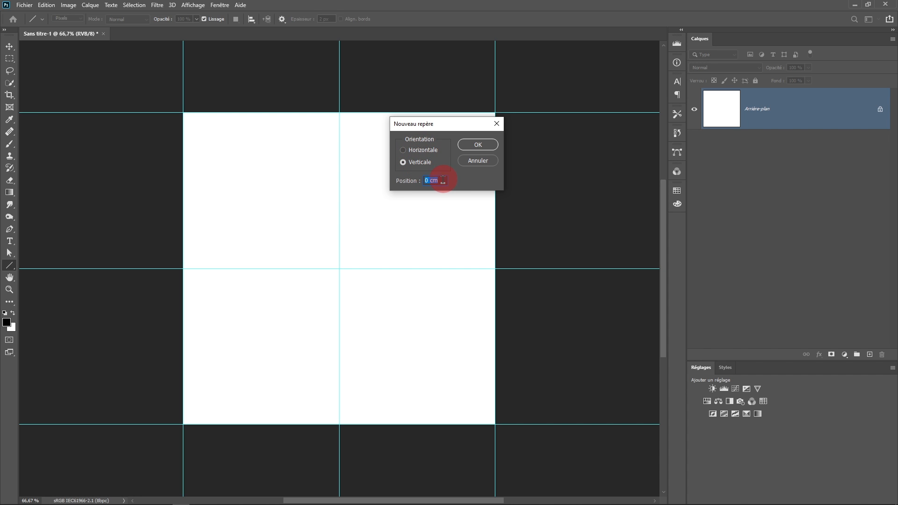
left_click_drag(442, 180, 410, 188)
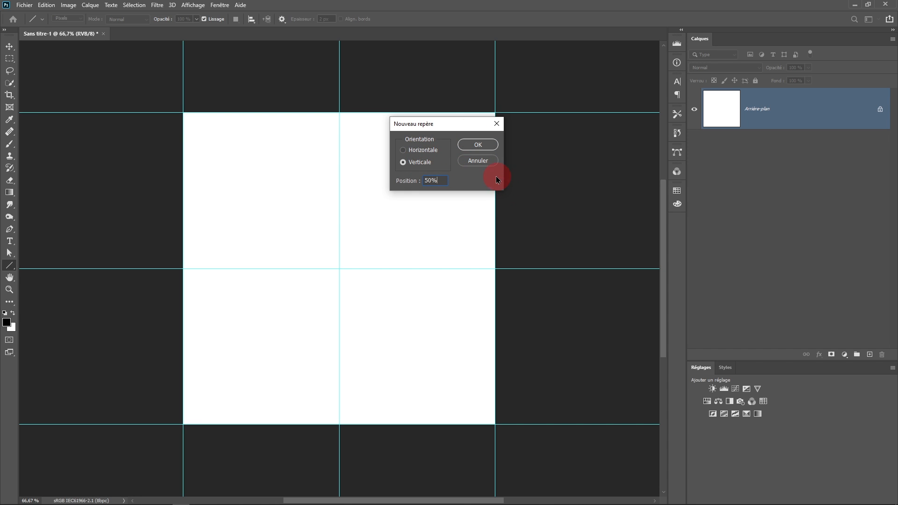
left_click(478, 165)
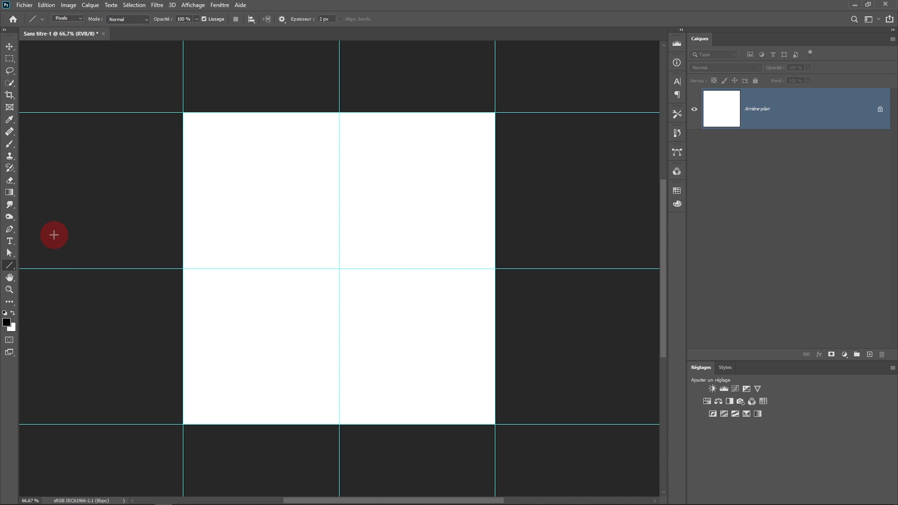
- Set up the Pen tool in Shape (Forme) mode with a solid black fill and no stroke
left_click(9, 229)
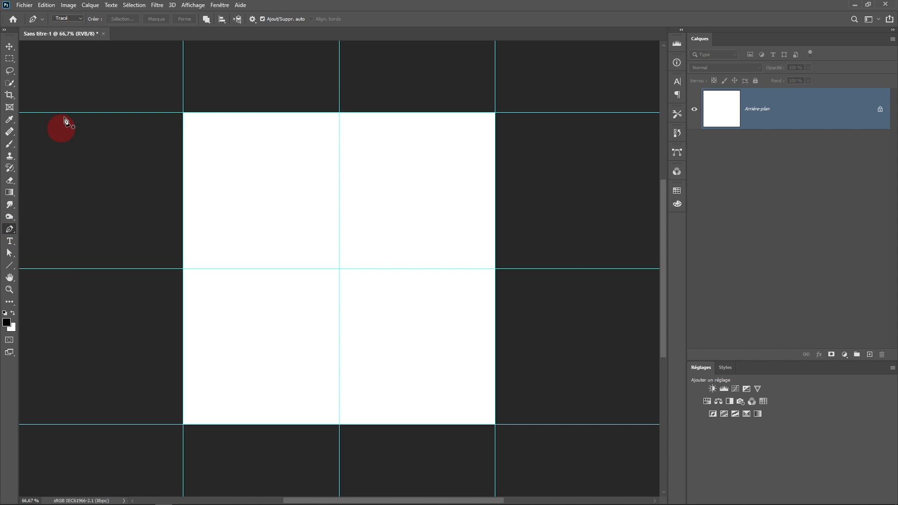
left_click(82, 22)
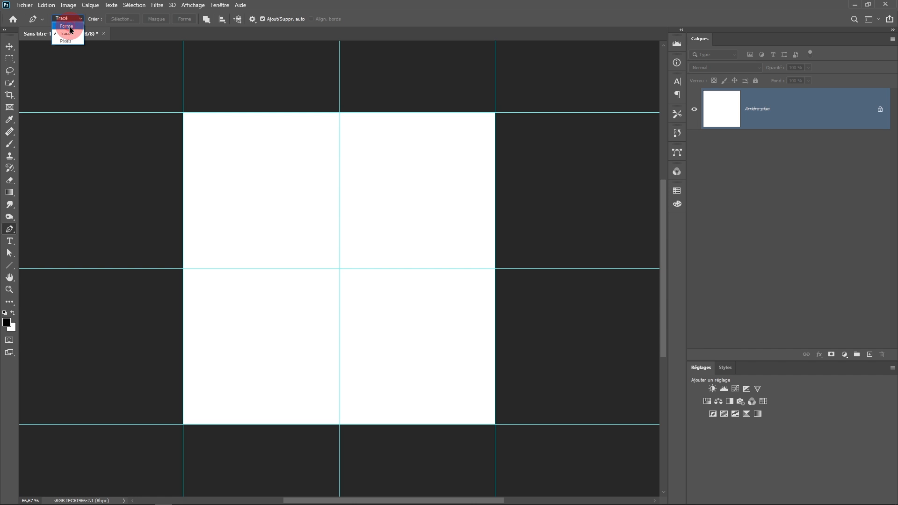
left_click(68, 27)
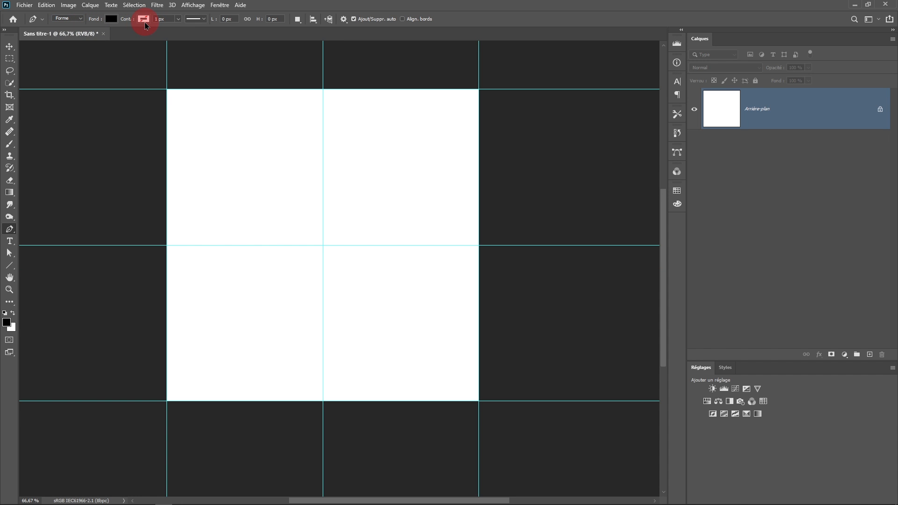
left_click(145, 23)
left_click(85, 39)
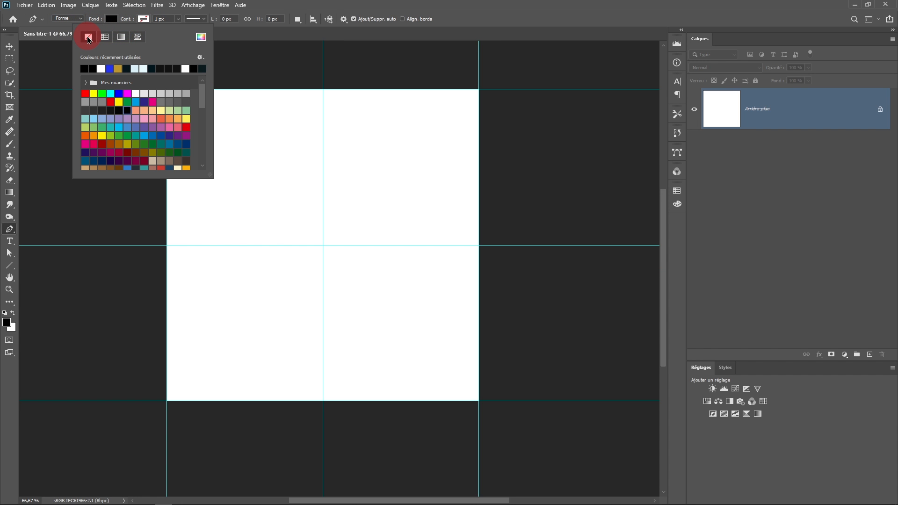
left_click(111, 19)
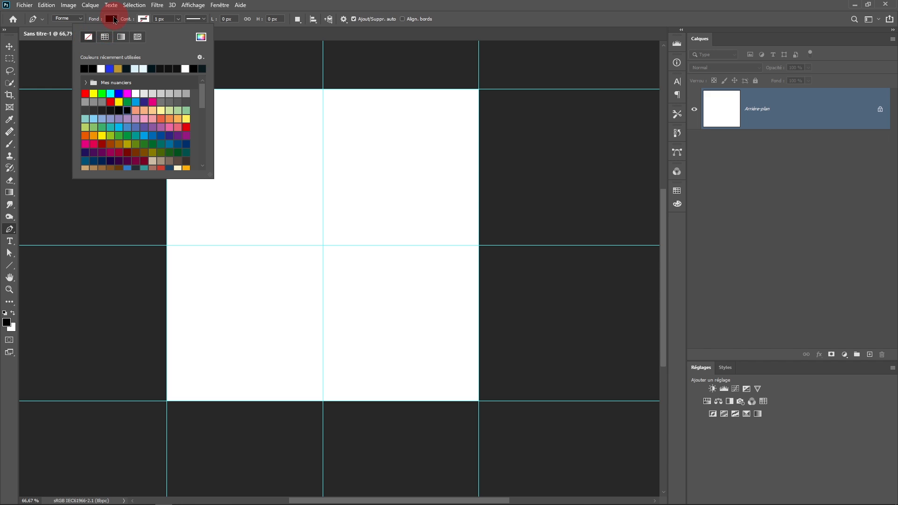
left_click(56, 37)
left_click(73, 39)
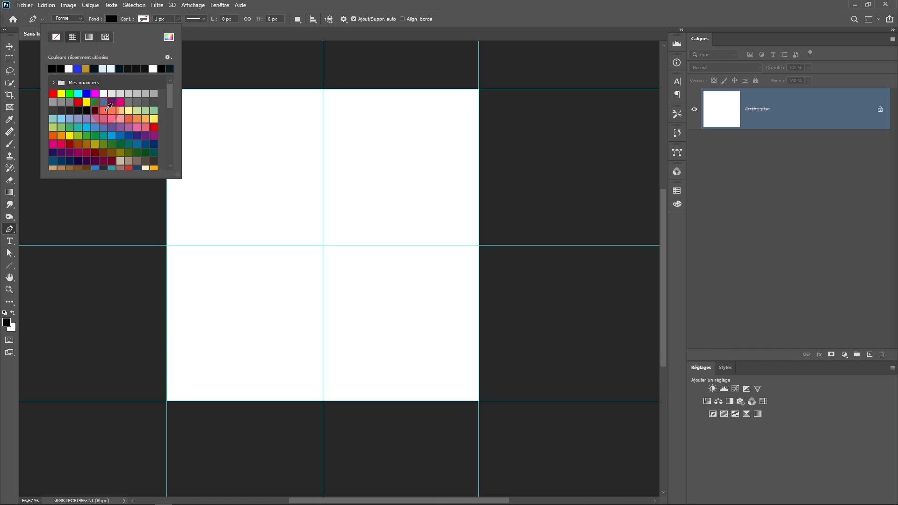
left_click(267, 5)
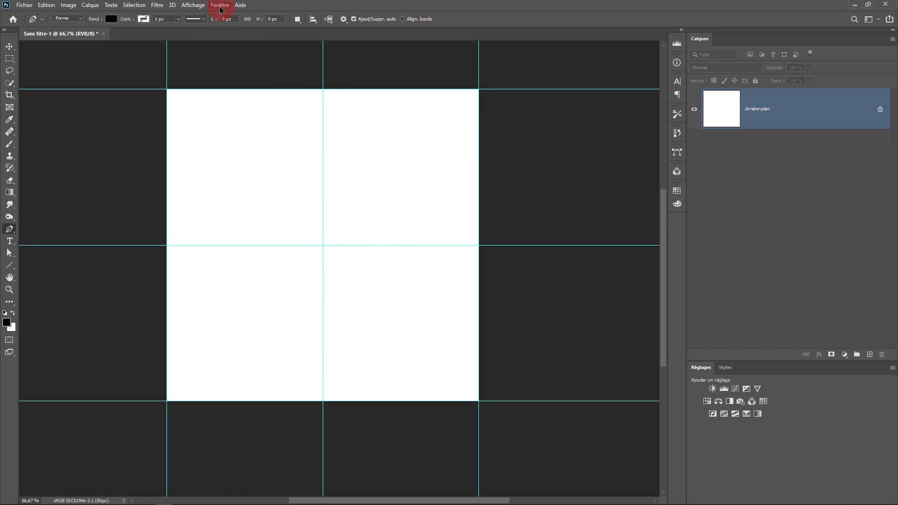
- Draw a closed 500 x 500 px black triangle between the canvas's top-center, top-right corner and center guide intersections
left_click(193, 6)
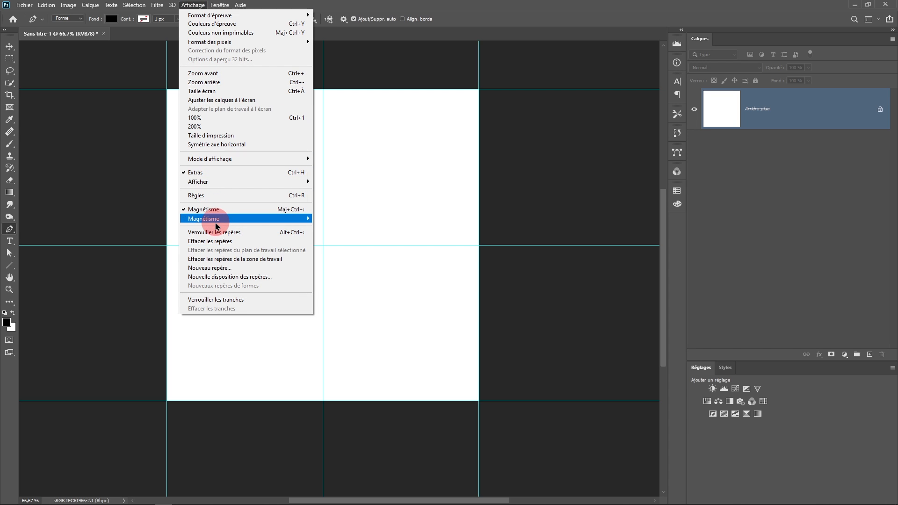
mouse_move(216, 219)
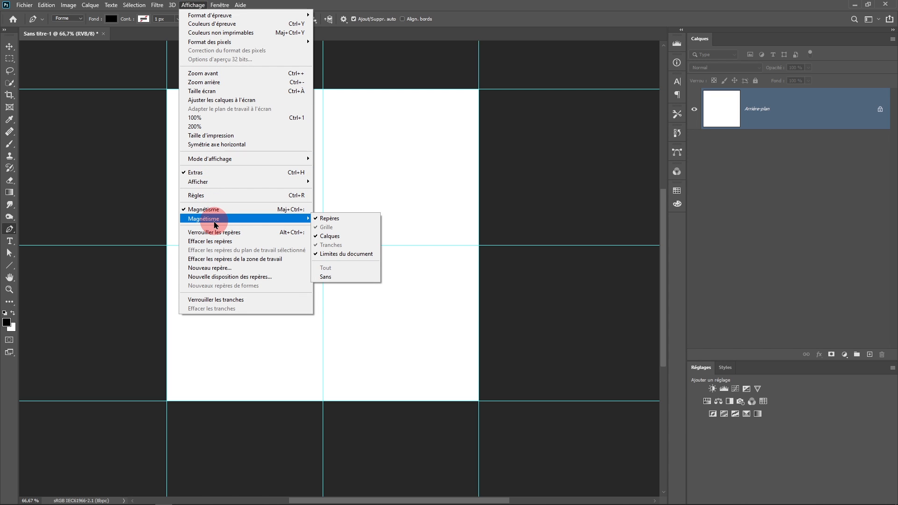
left_click(323, 220)
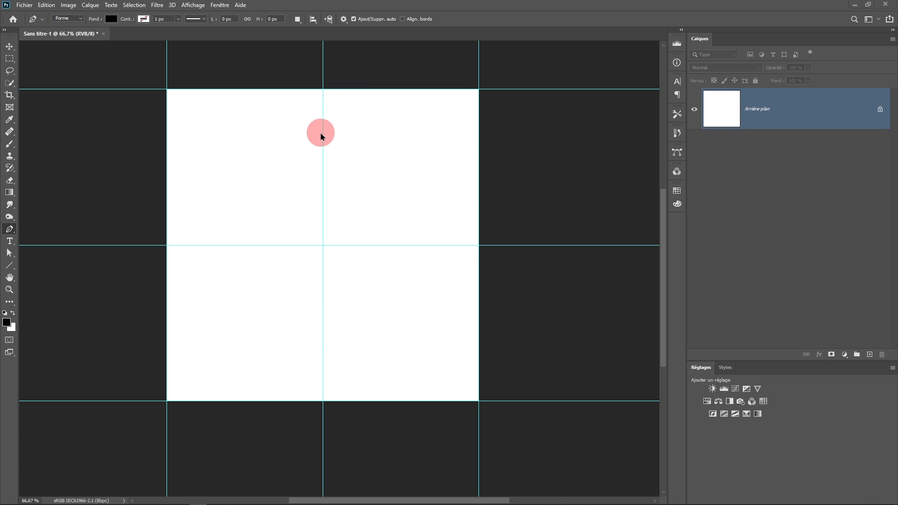
left_click(323, 89)
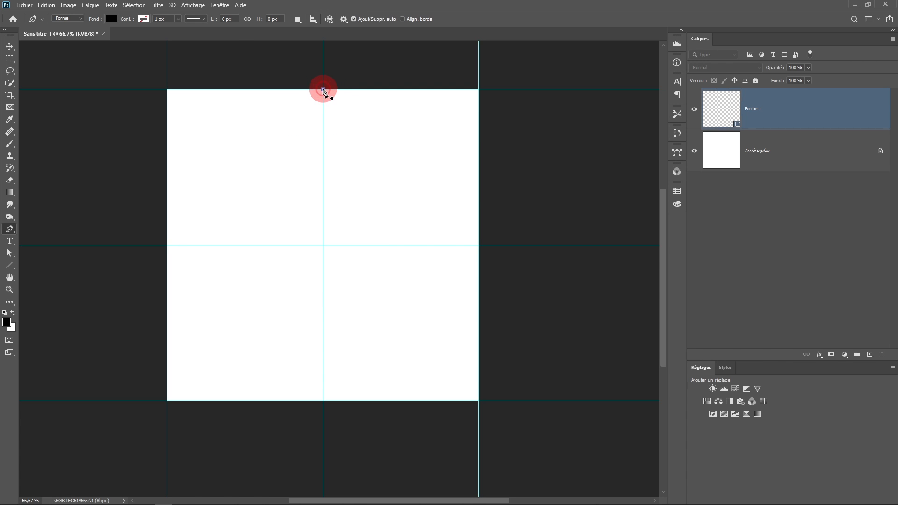
left_click(479, 91)
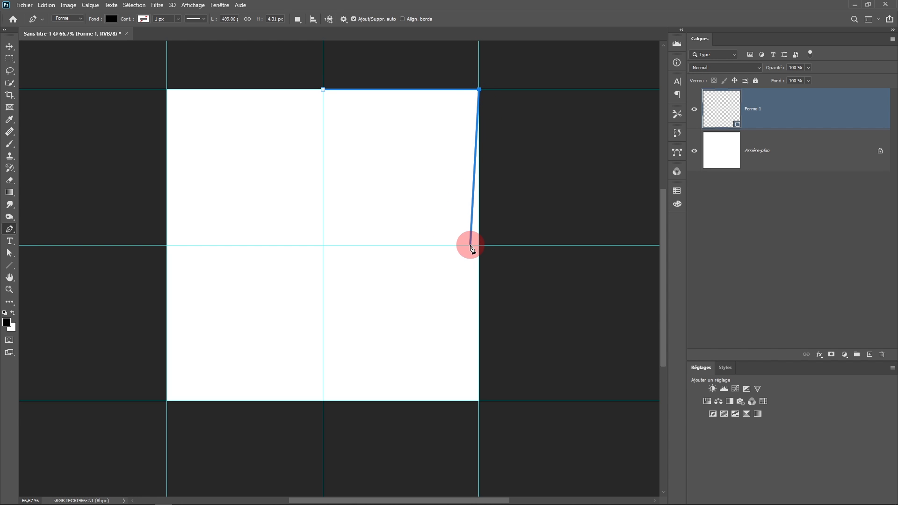
left_click(323, 245)
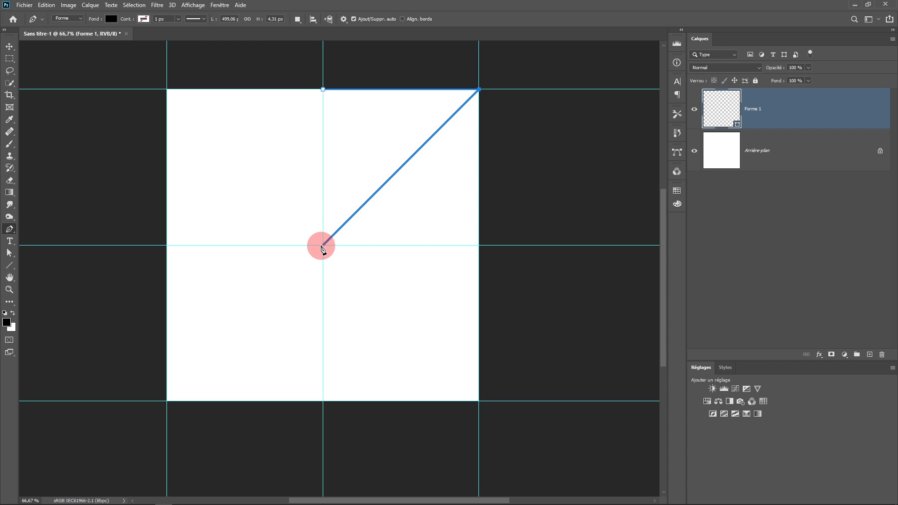
left_click(323, 90)
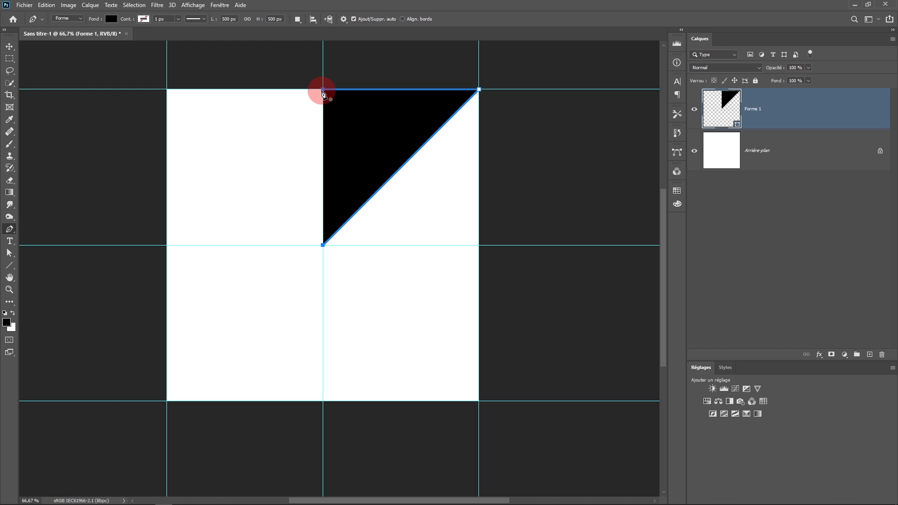
left_click(323, 89)
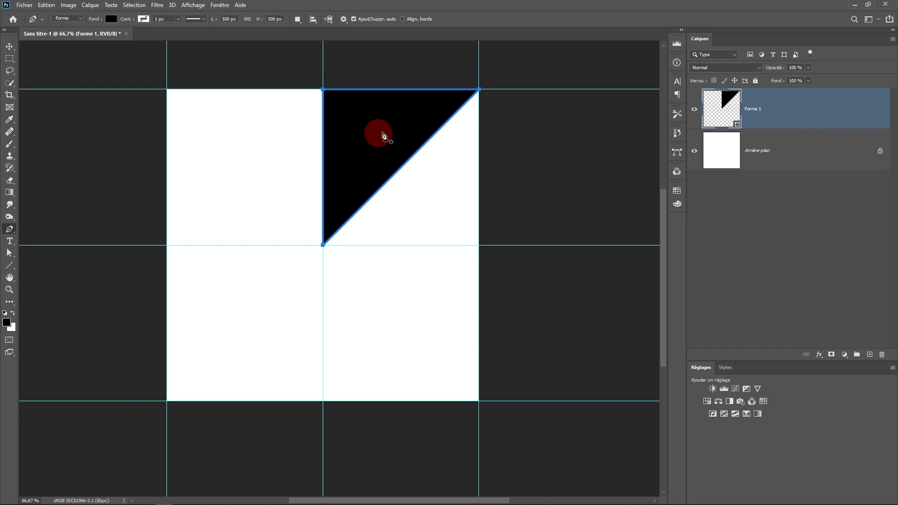
- Examine the pixels along the triangle's diagonal edge at up to 6400% magnification, starting from its upper-right corner
left_click(491, 84, "ctrl")
left_click_drag(320, 265, 182, 287)
left_click(487, 273, "ctrl")
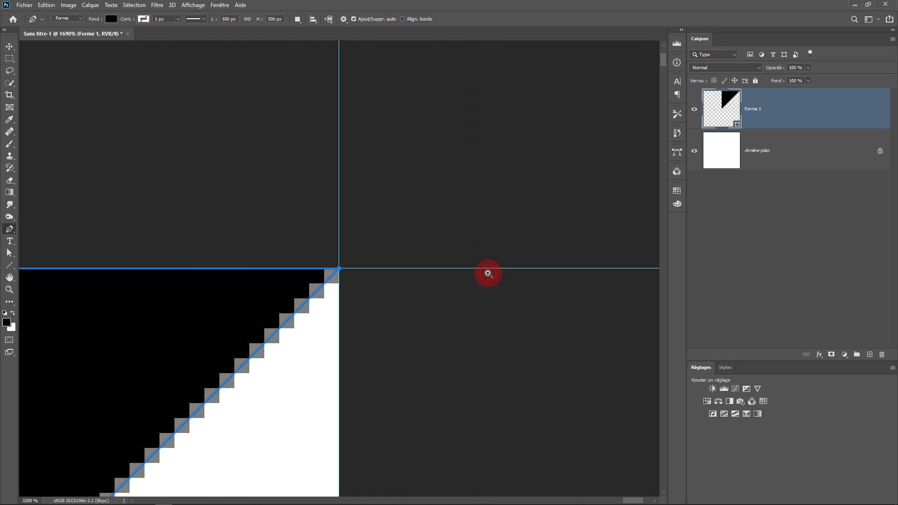
left_click(488, 273, "ctrl")
left_click_drag(313, 297, 375, 240)
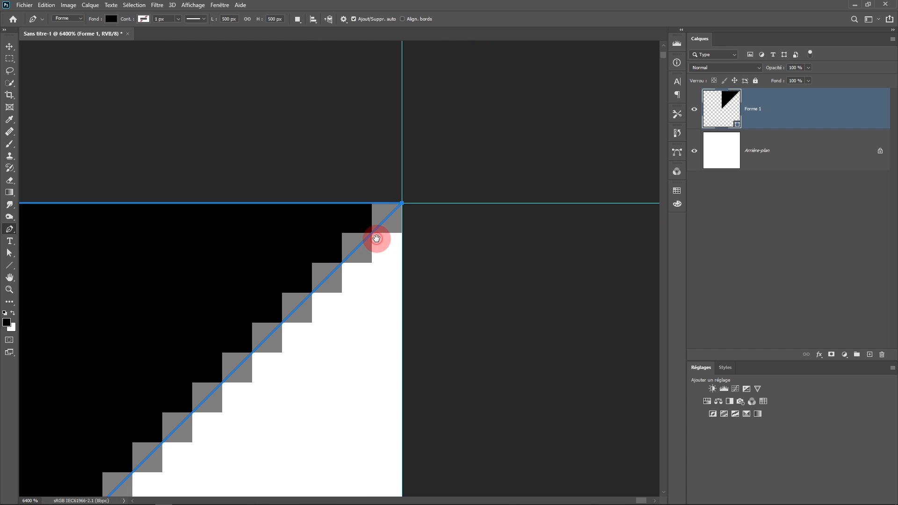
left_click_drag(224, 391, 341, 274)
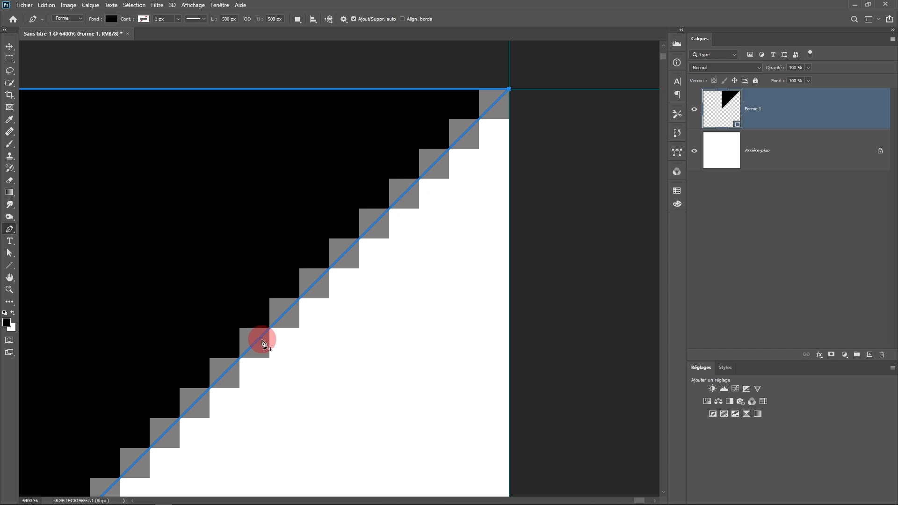
left_click_drag(260, 341, 508, 132)
left_click_drag(301, 364, 517, 214)
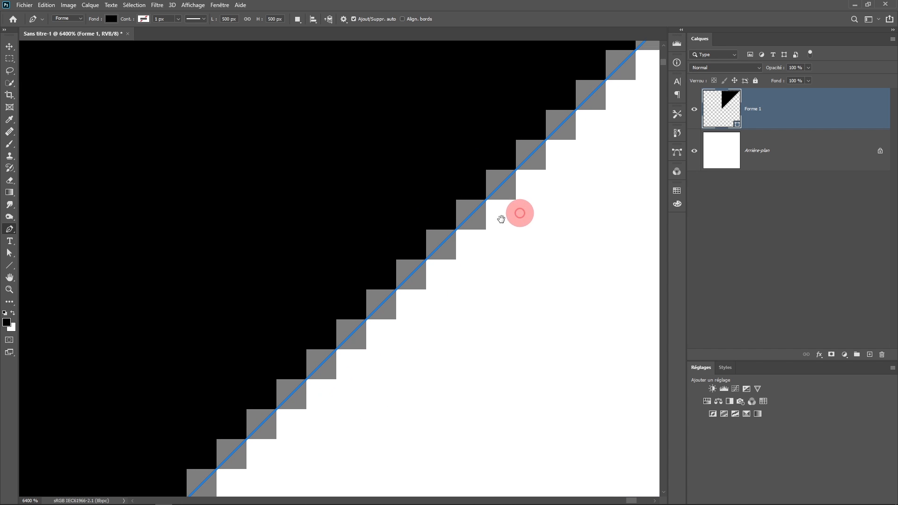
scroll(445, 248, "down", 3)
left_click_drag(395, 299, 489, 181)
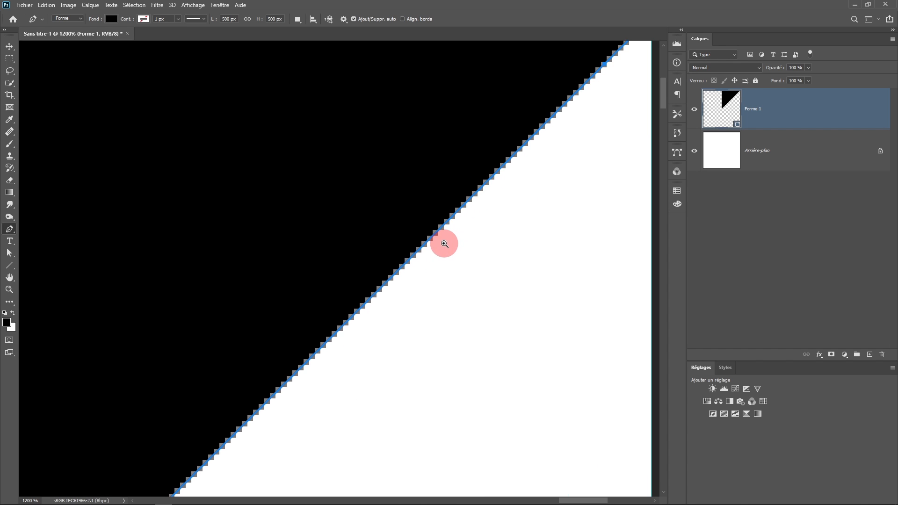
scroll(443, 243, "down", 2)
scroll(467, 213, "down", 3)
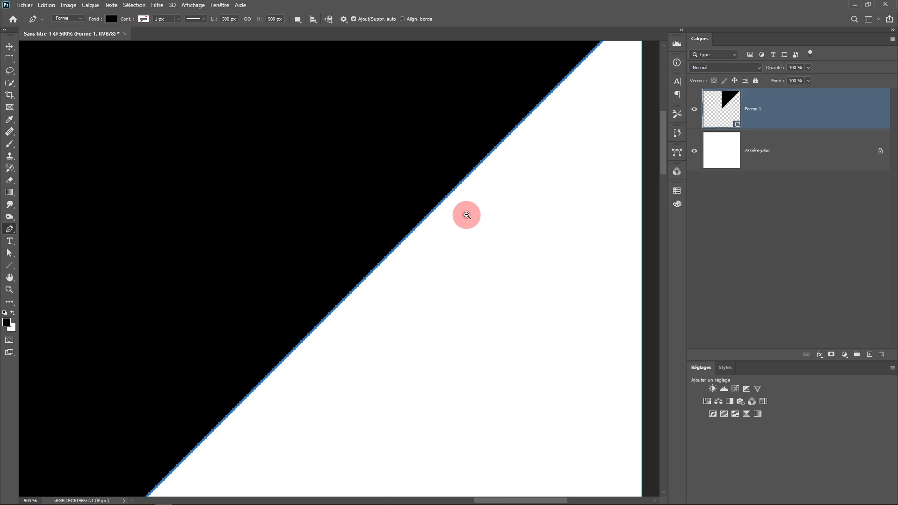
scroll(424, 265, "down", 3)
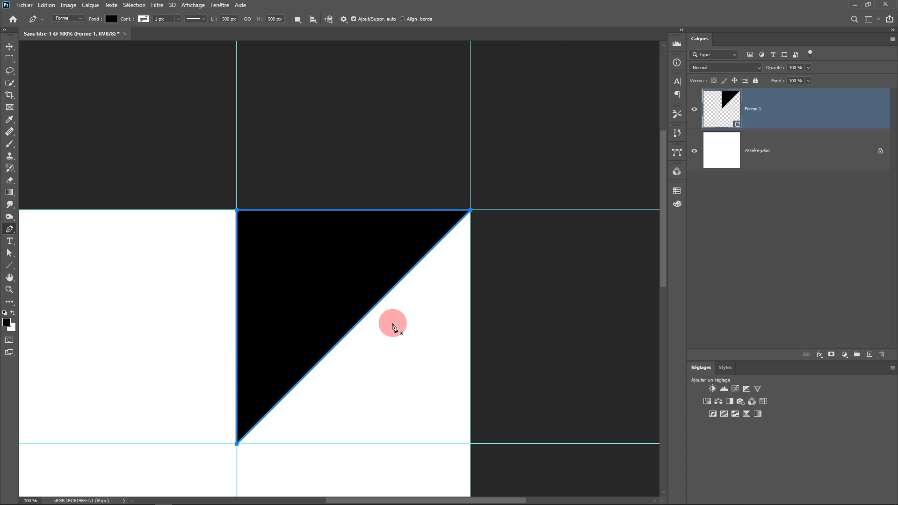
left_click_drag(393, 320, 391, 205)
scroll(394, 204, "up", 1)
scroll(421, 194, "down", 3)
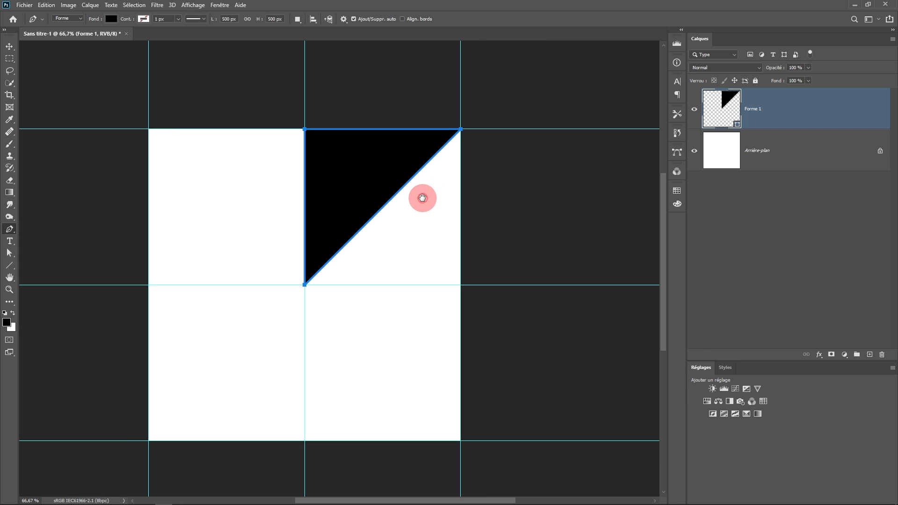
- Convert the triangle shape layer to a smart object and duplicate that layer
right_click(779, 115)
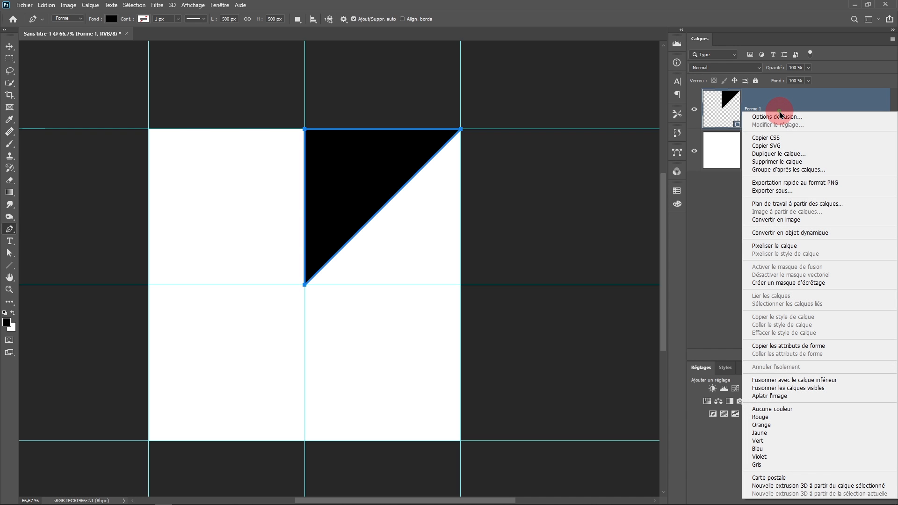
left_click(775, 233)
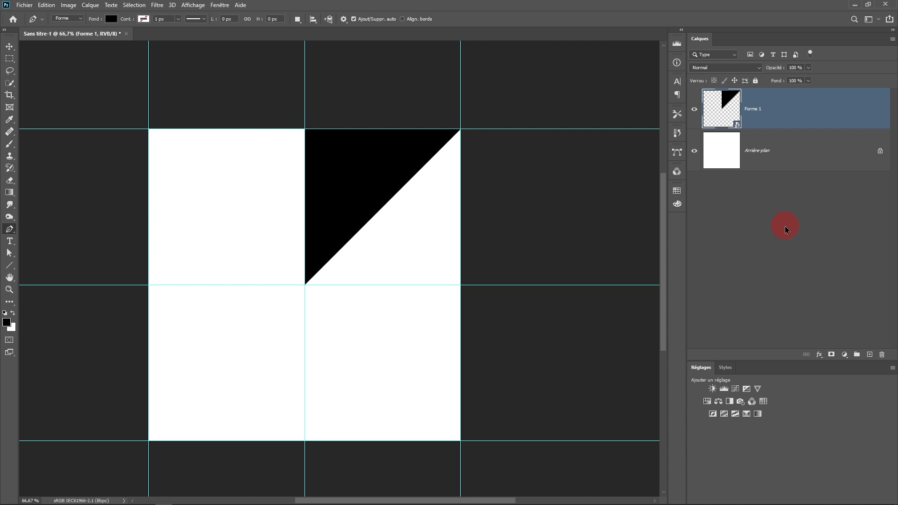
key("ctrl+j")
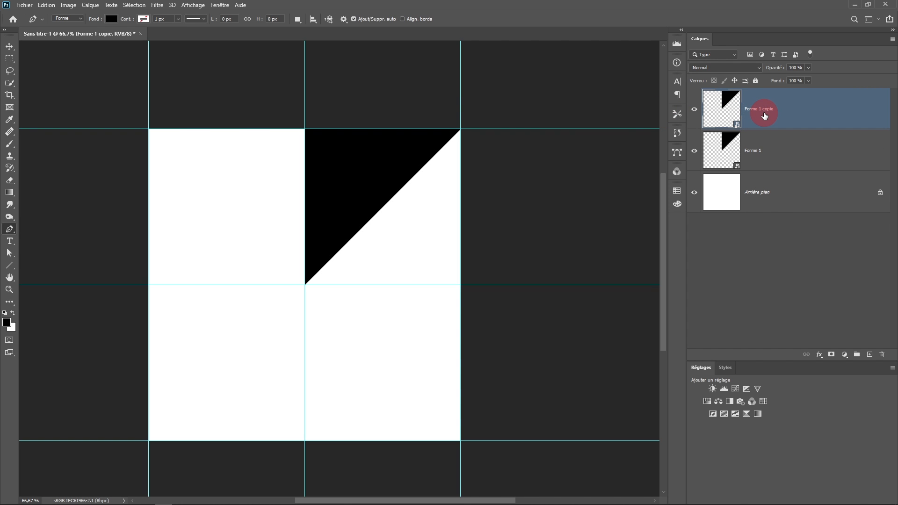
- Duplicate the Forme 1 copie triangle layer and rename the new copy Forme de base
key("ctrl+j")
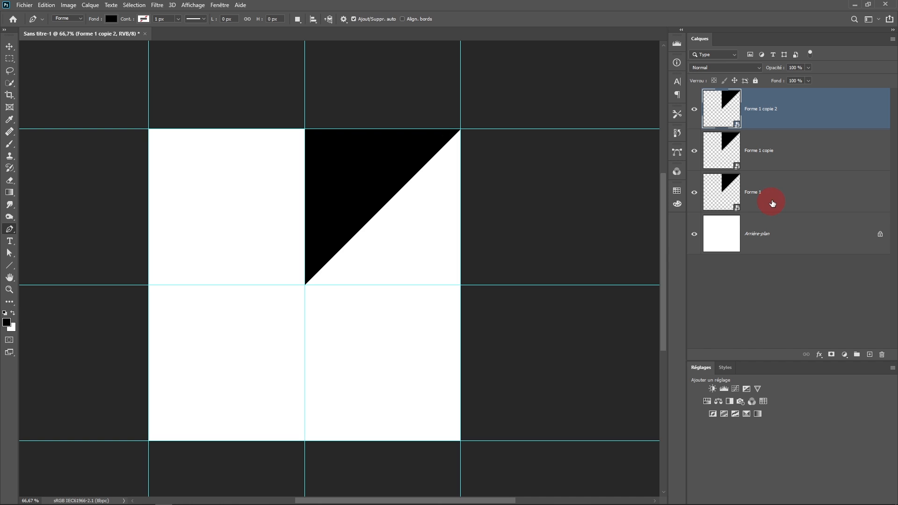
left_click(766, 114)
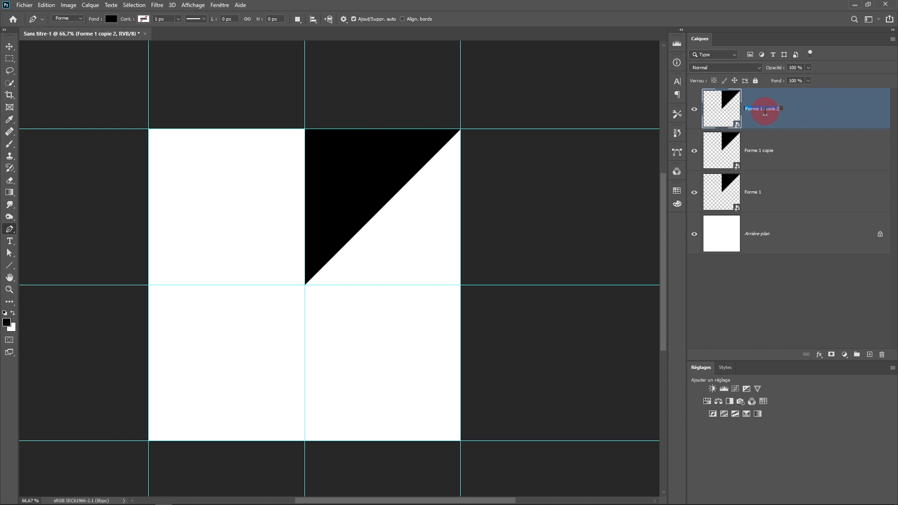
type("Forme de base")
- Label the Forme de base layer red (Rouge) and lock it completely
left_click(695, 114)
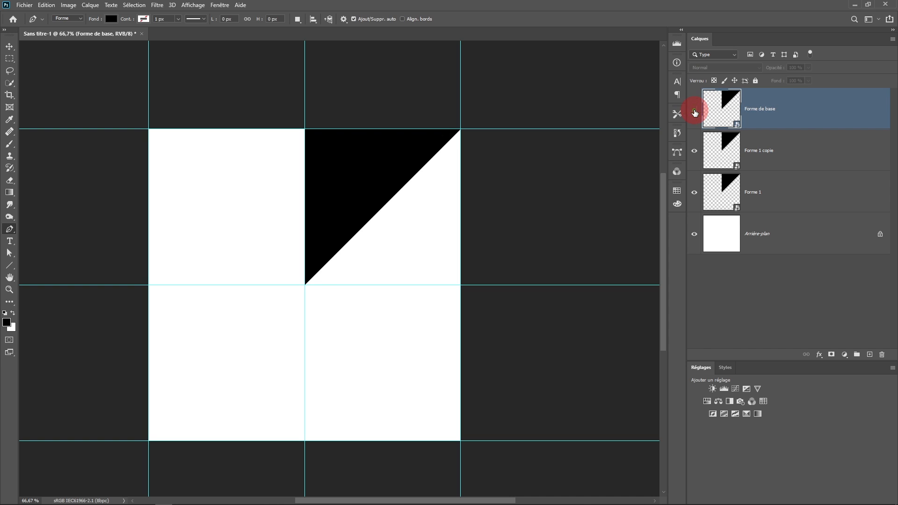
right_click(695, 123)
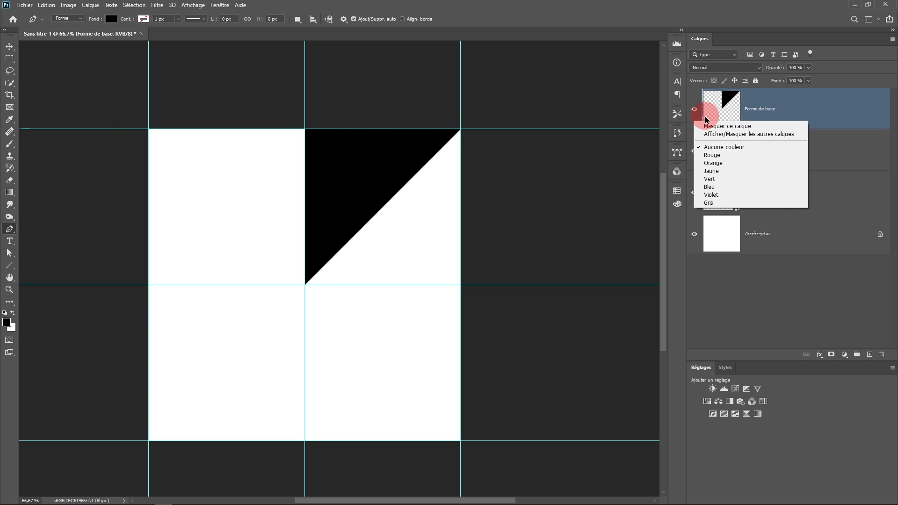
left_click(711, 156)
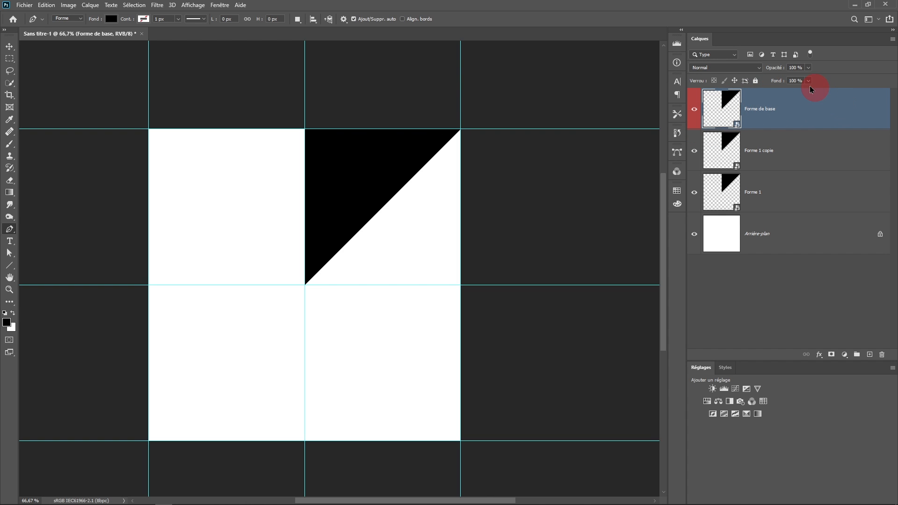
left_click(755, 82)
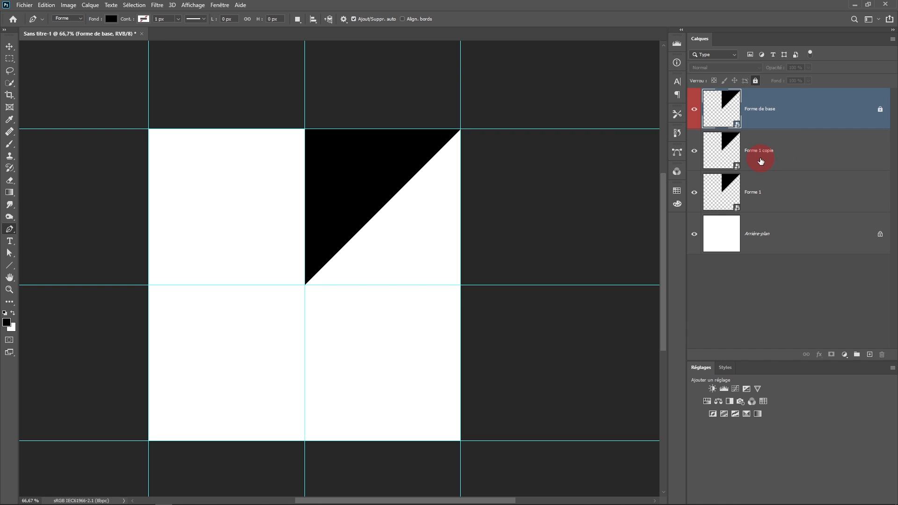
- Flip the Forme 1 copie triangle vertically and rotate it -90° so it fills the other half of the upper-right square
left_click(800, 151)
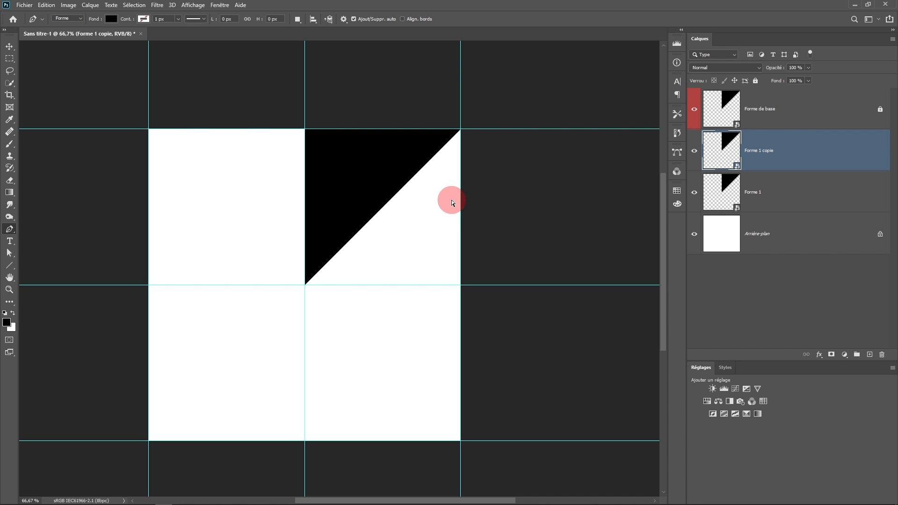
key("ctrl+t")
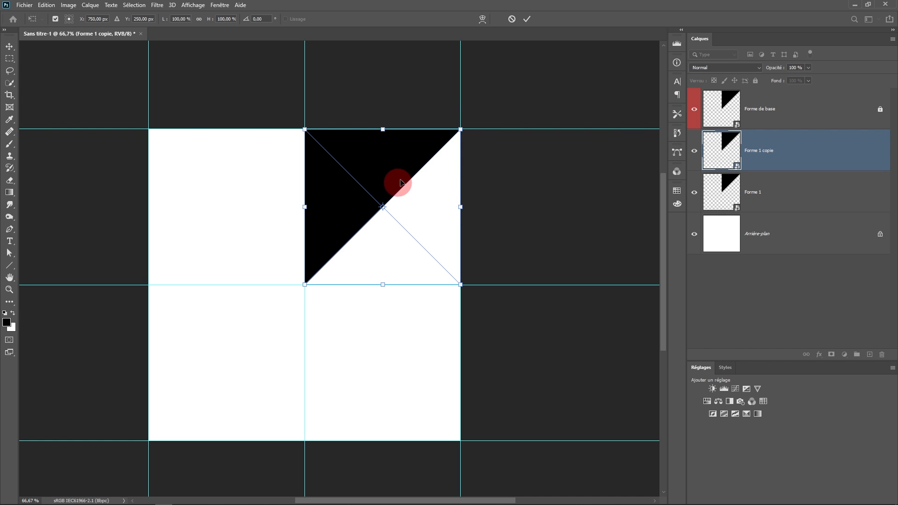
right_click(369, 167)
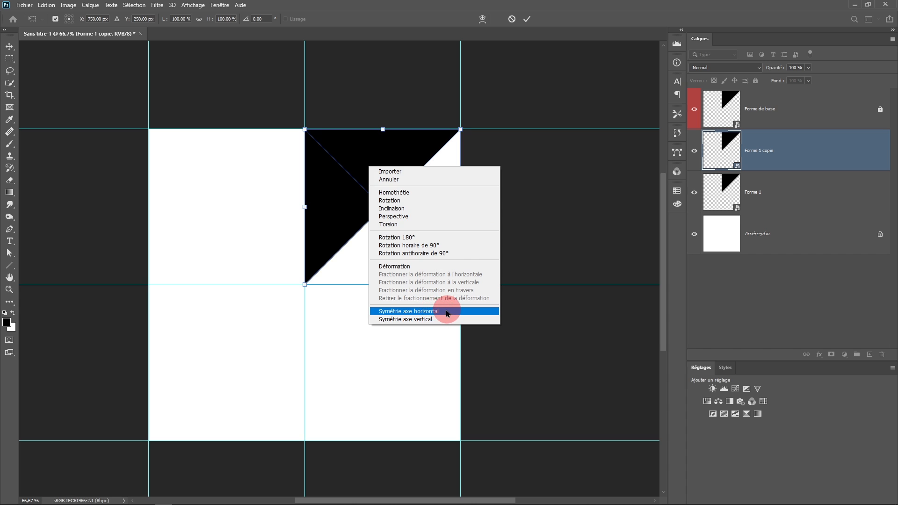
left_click(422, 324)
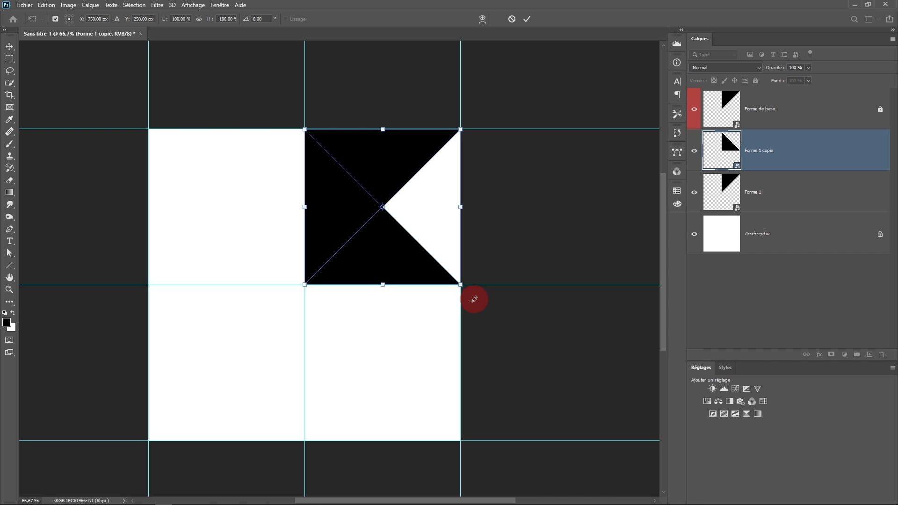
left_click_drag(473, 299, 505, 107)
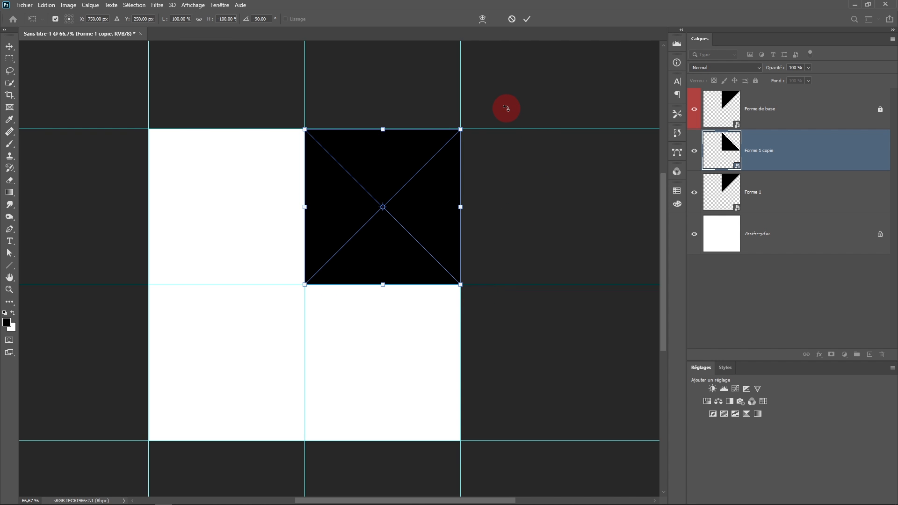
left_click(527, 19)
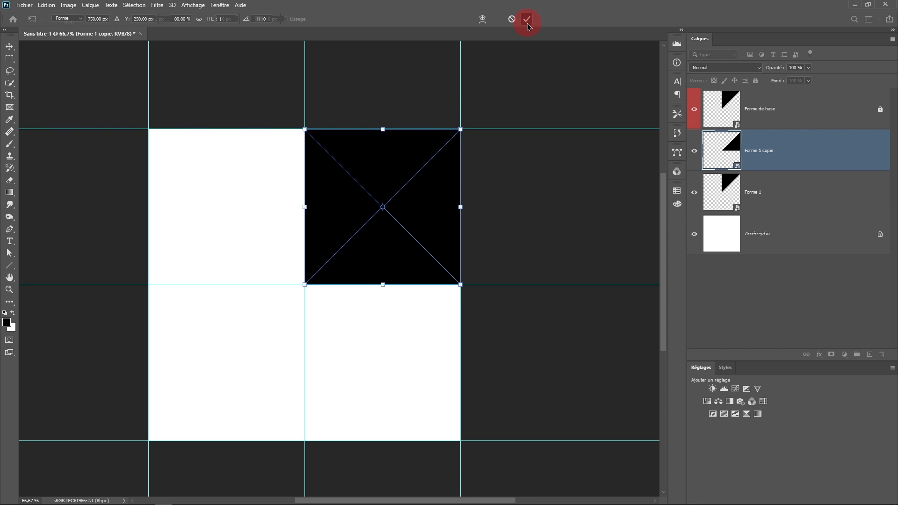
- Examine the diagonal seam between the two black triangles up close, up to 500% magnification
left_click(422, 193)
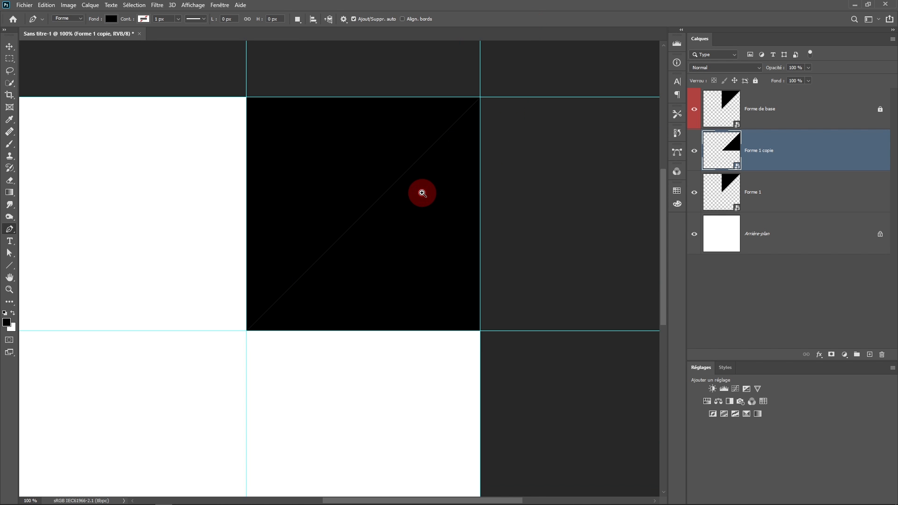
left_click(422, 193)
left_click(426, 191)
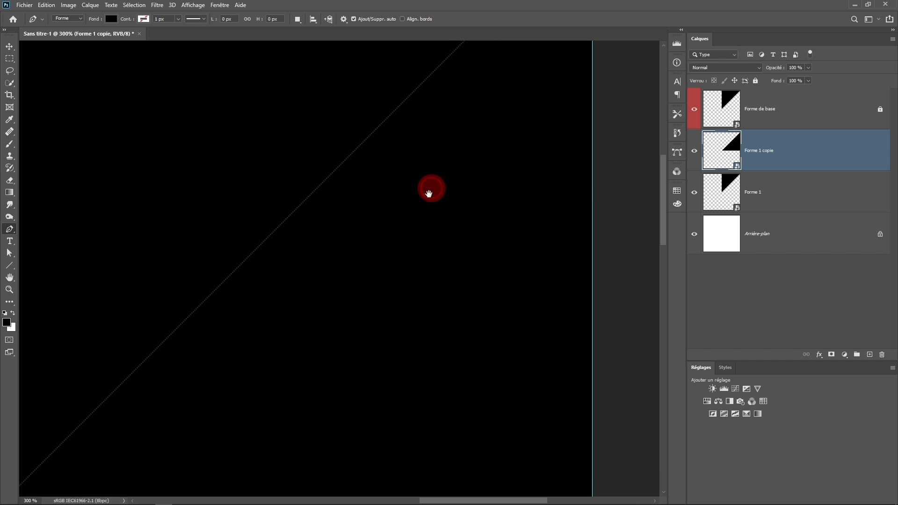
left_click(415, 225)
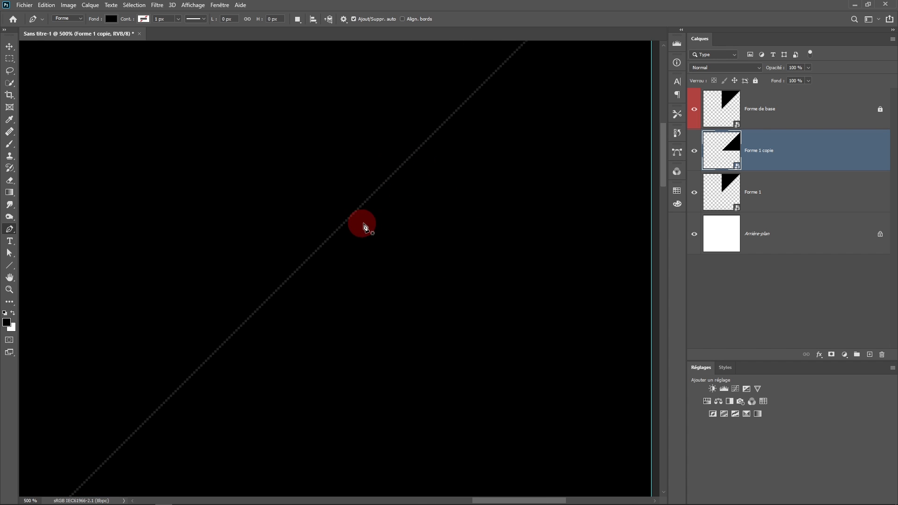
left_click(392, 213, "alt")
left_click(392, 213, "alt")
left_click(392, 213, "alt")
left_click(393, 213, "alt")
left_click(393, 213, "alt")
left_click_drag(381, 251, 406, 212)
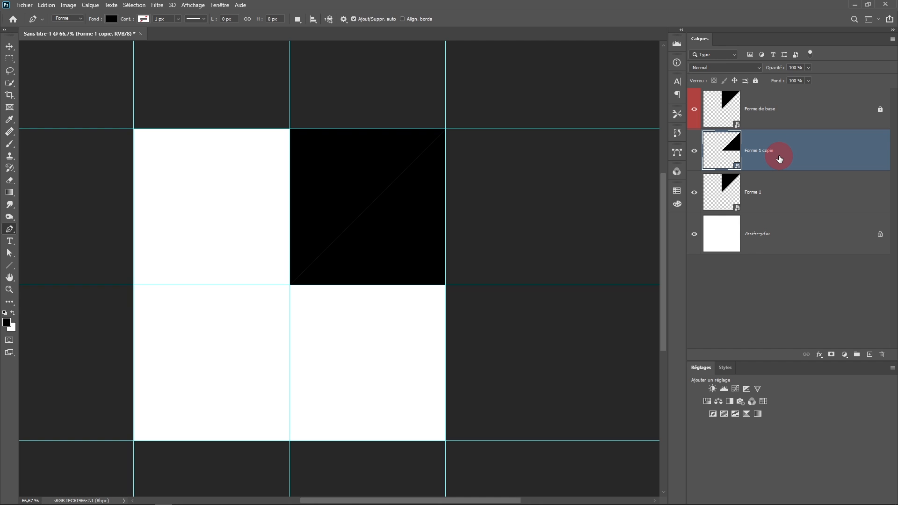
- Group the Forme 1 and Forme 1 copie layers, and duplicate the group
left_click(786, 201, "shift")
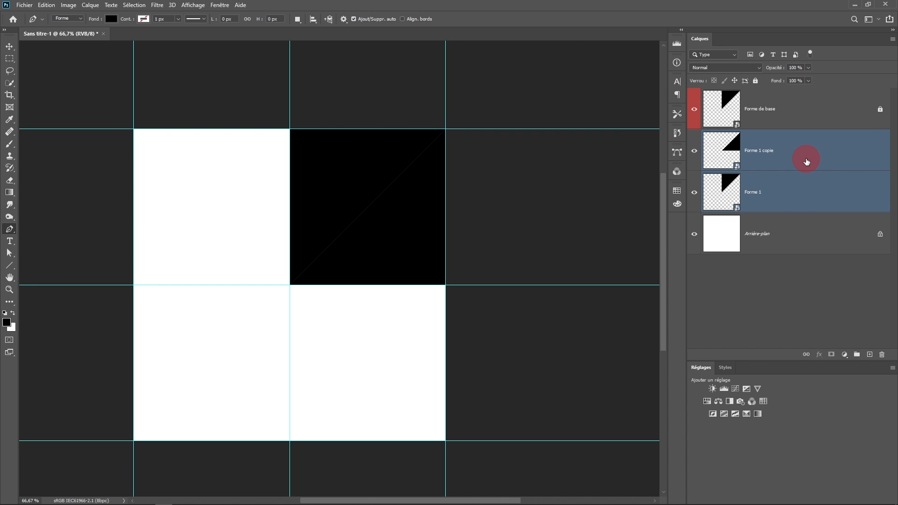
key("ctrl+g")
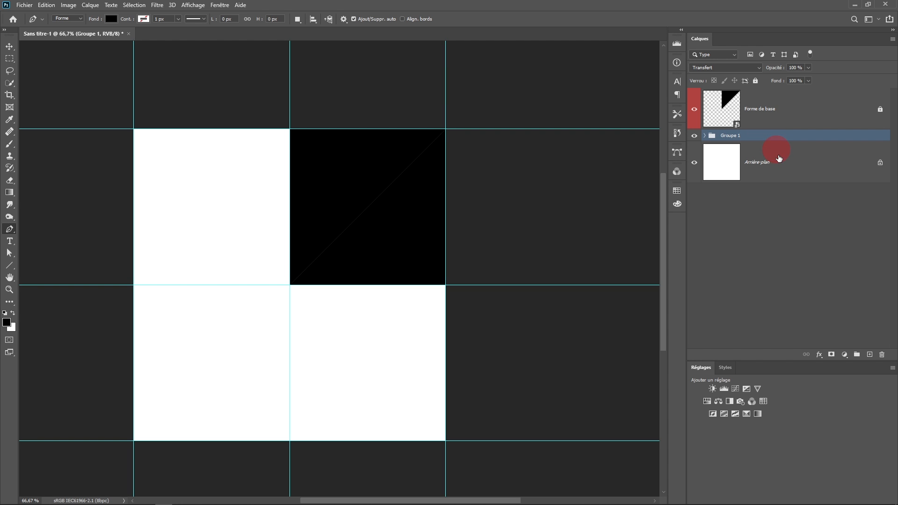
key("ctrl+j")
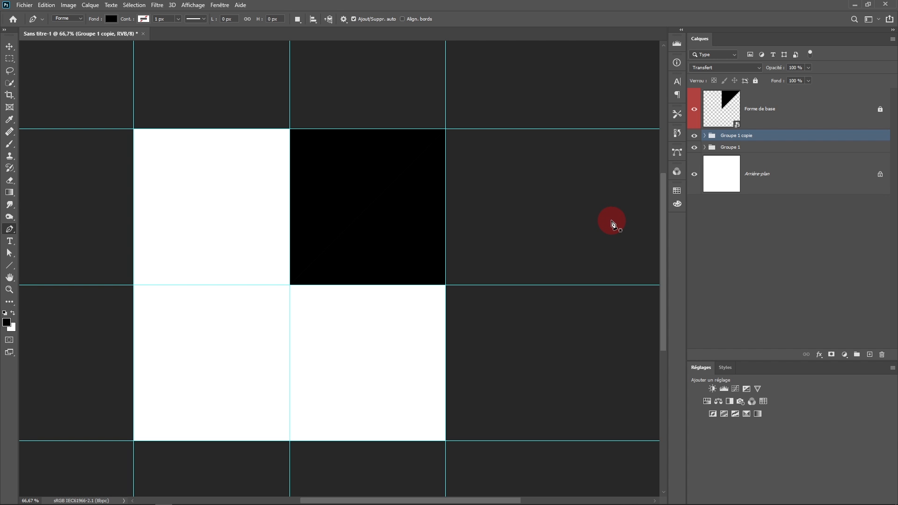
- Flip the duplicated group vertically about the midpoint of its bottom edge, into the canvas's lower-right quarter
key("ctrl+t")
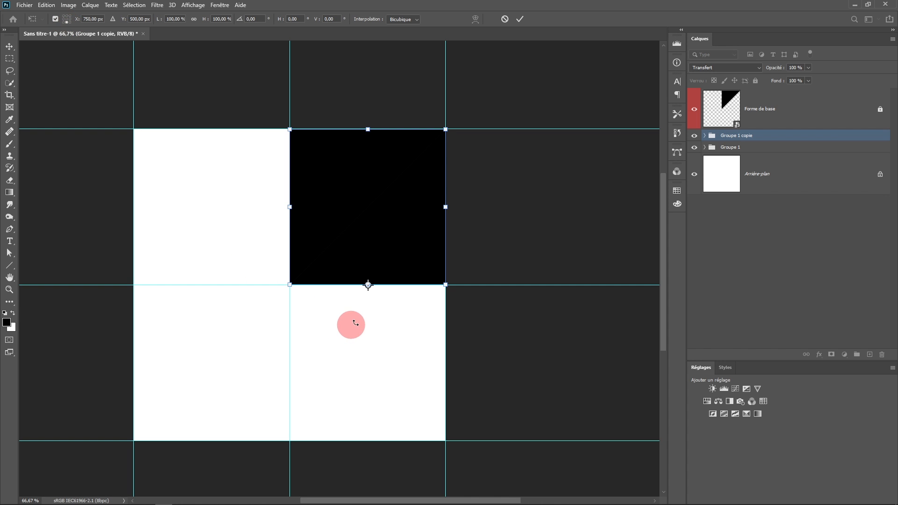
right_click(357, 221)
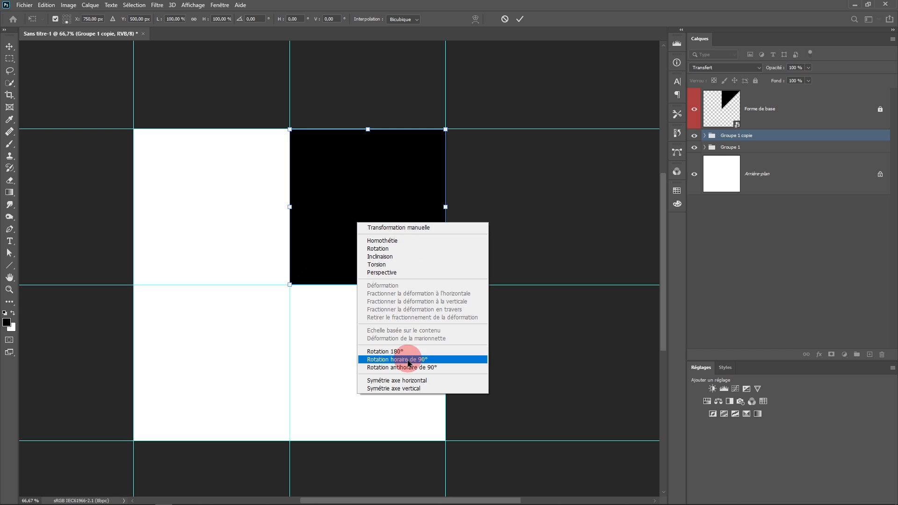
left_click(402, 388)
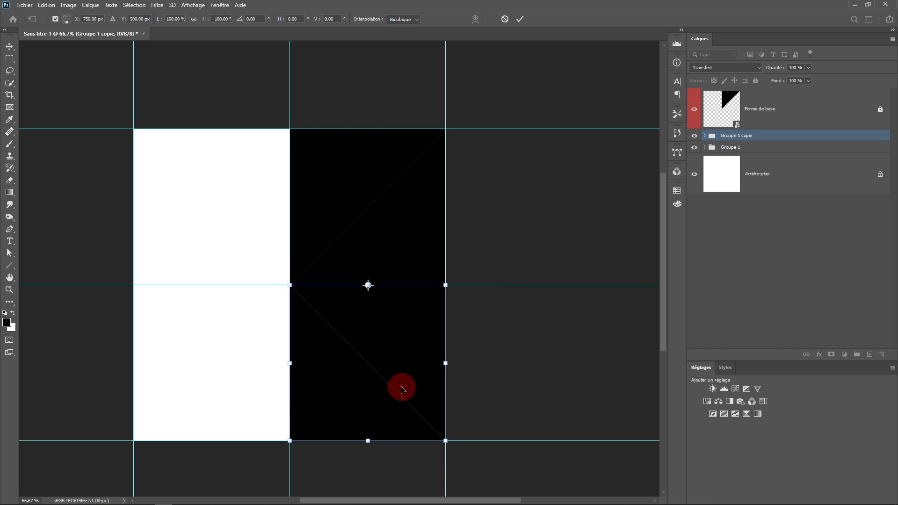
left_click(520, 21)
key("p")
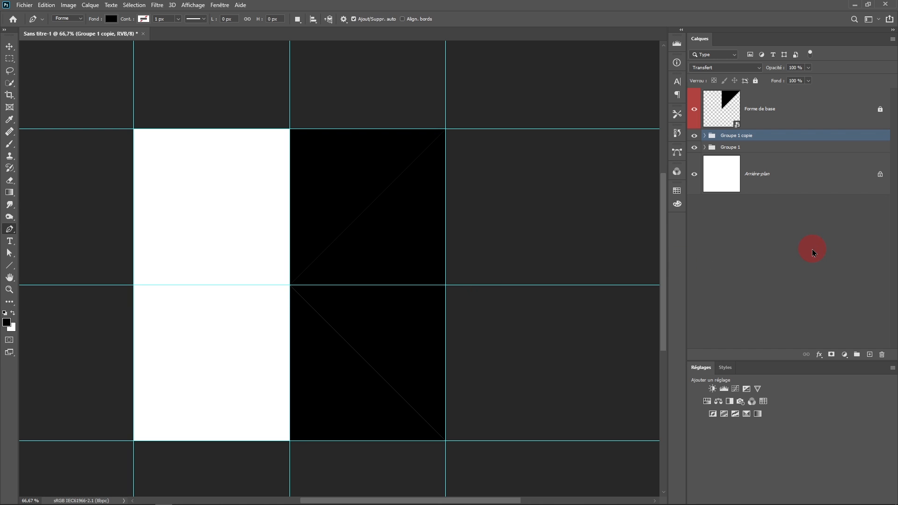
- Duplicate both triangle groups and flip the copies horizontally about the canvas center, covering the left half
left_click(766, 148, "shift")
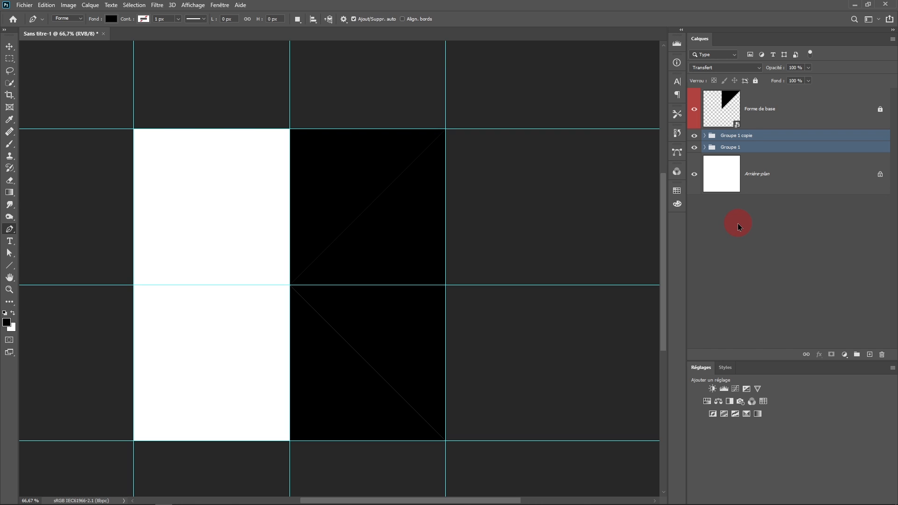
key("ctrl+j")
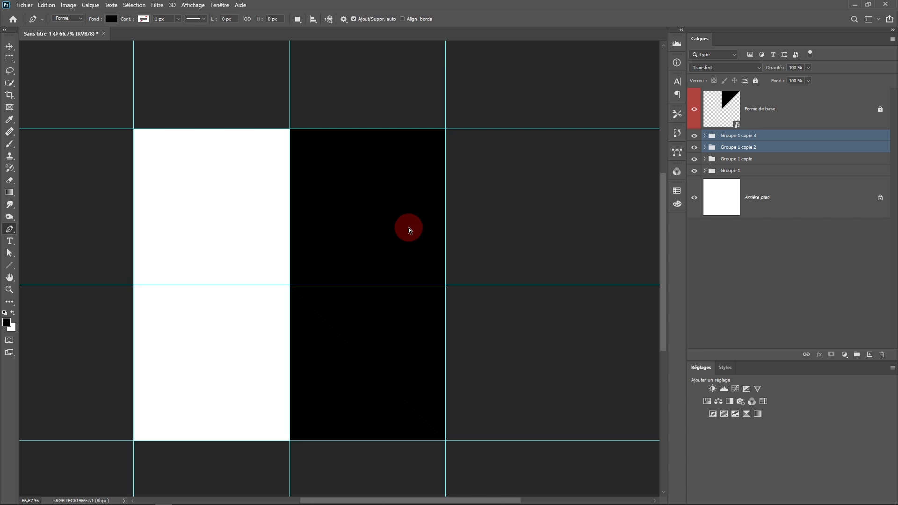
key("ctrl+t")
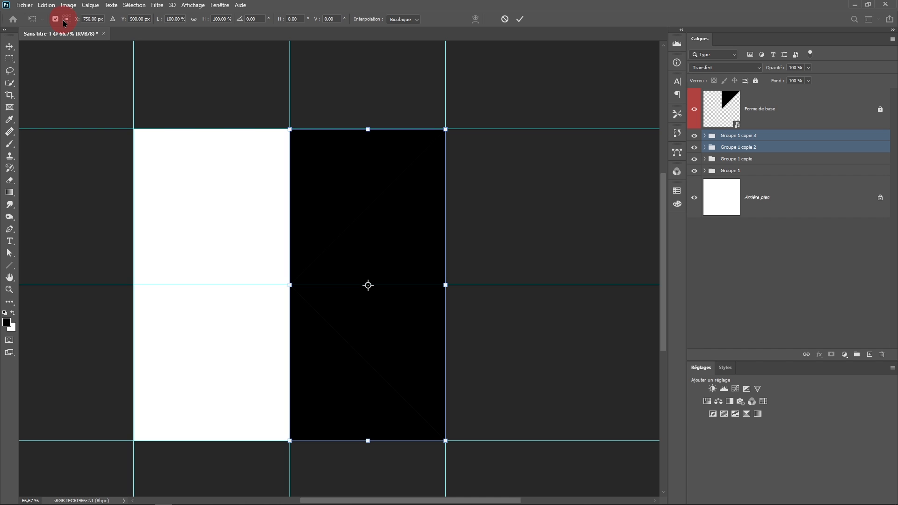
left_click_drag(368, 285, 290, 285)
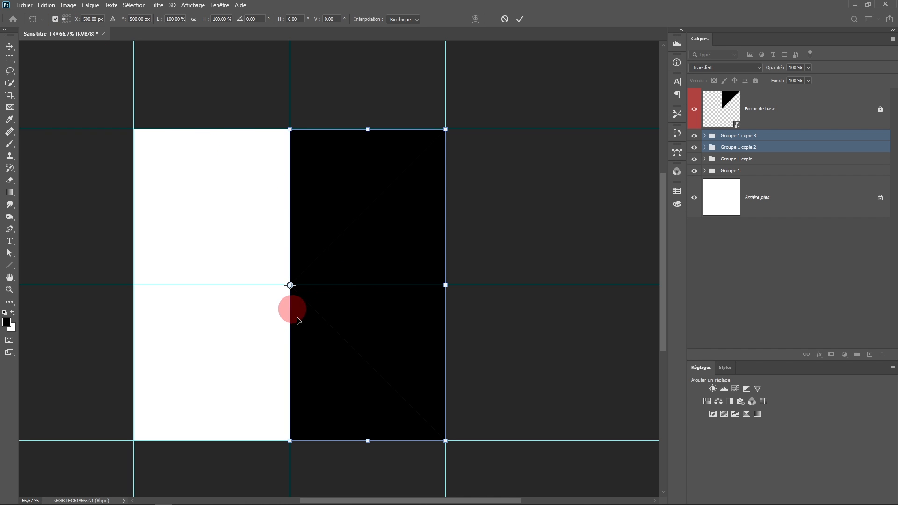
right_click(341, 325)
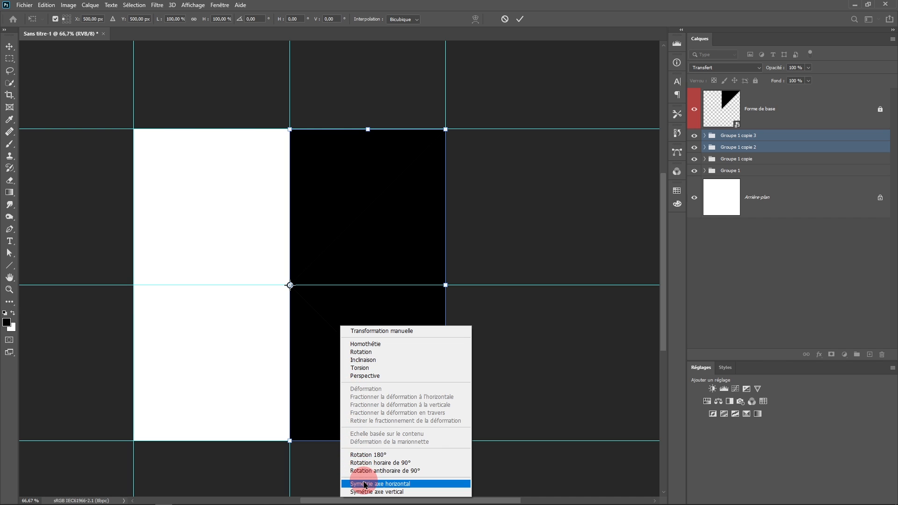
left_click(366, 484)
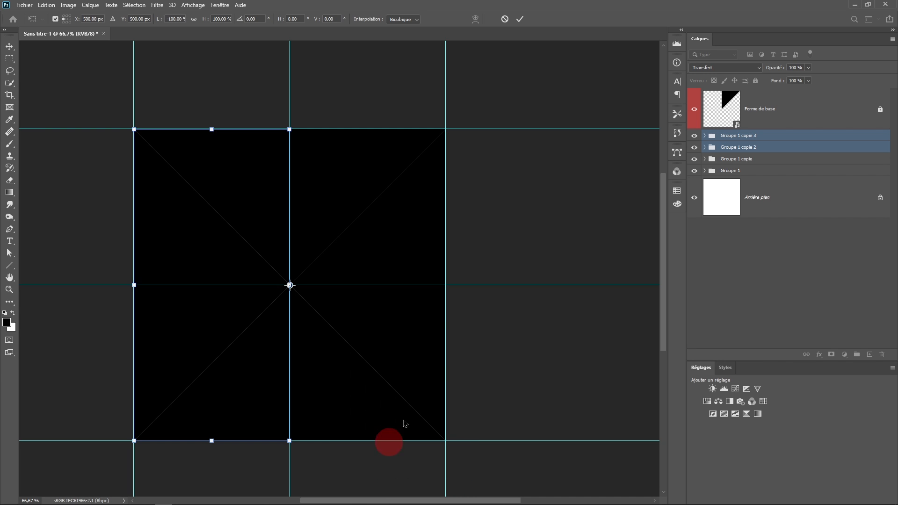
left_click(519, 18)
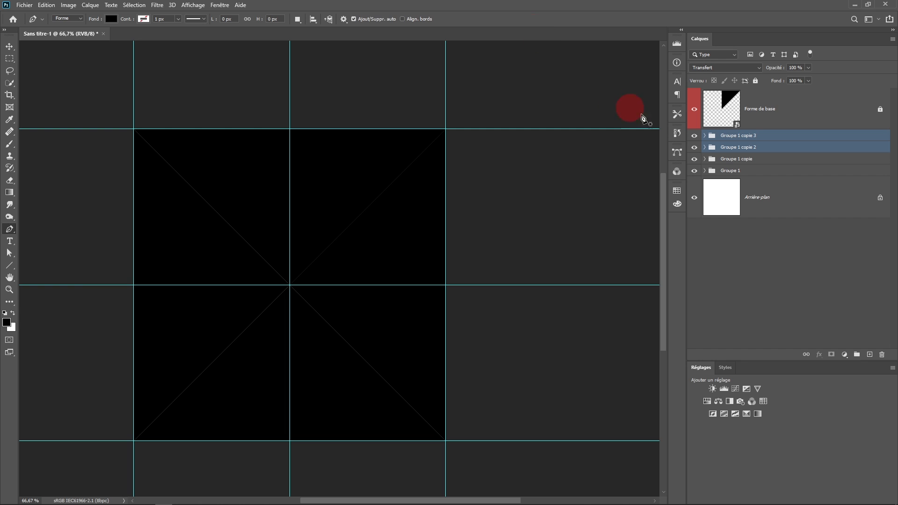
- Combine the four triangle groups into one group named Symétrie and lock it
left_click(763, 137)
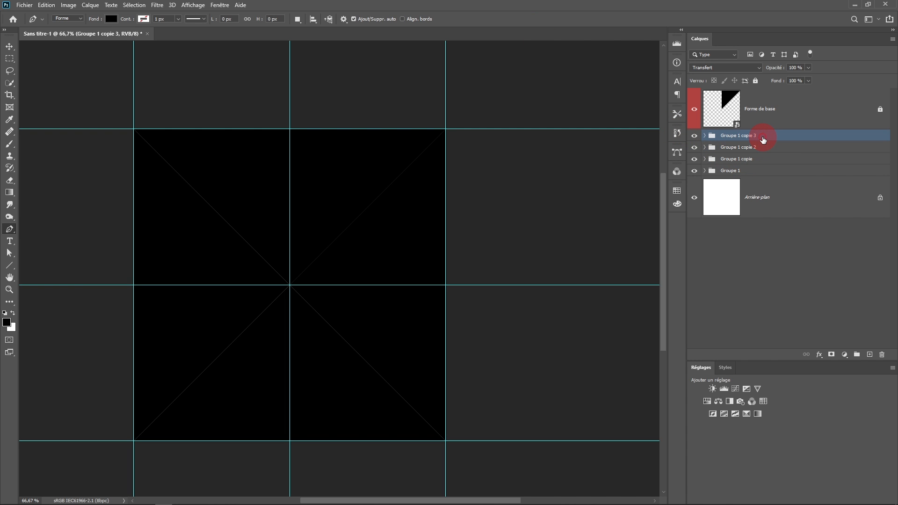
left_click(762, 171, "shift")
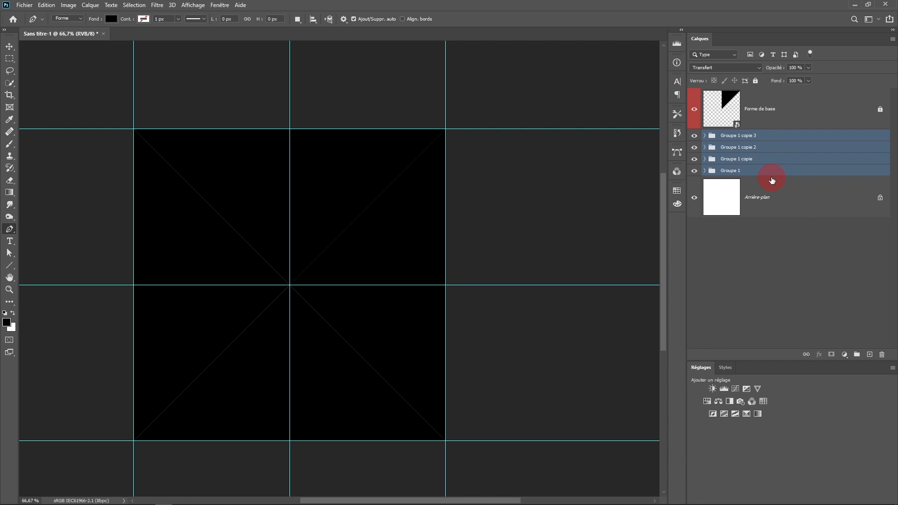
key("ctrl+g")
left_click(734, 137)
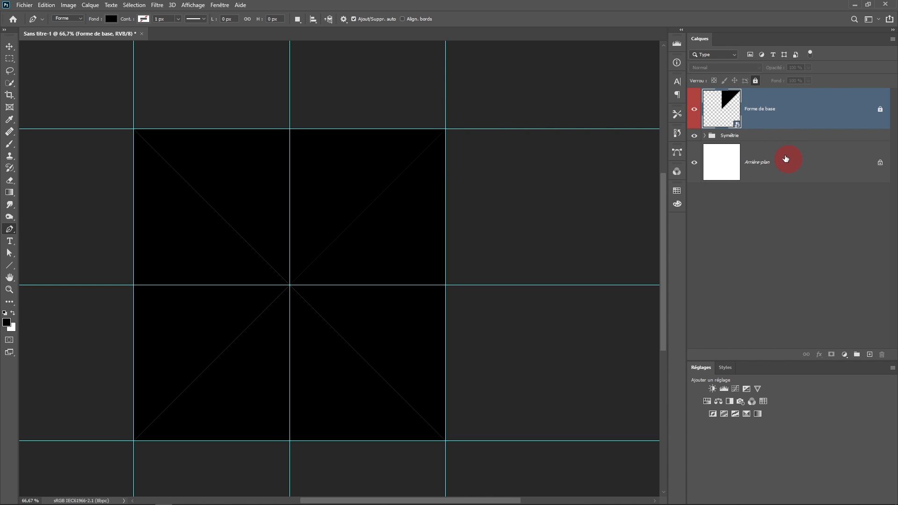
left_click(767, 139)
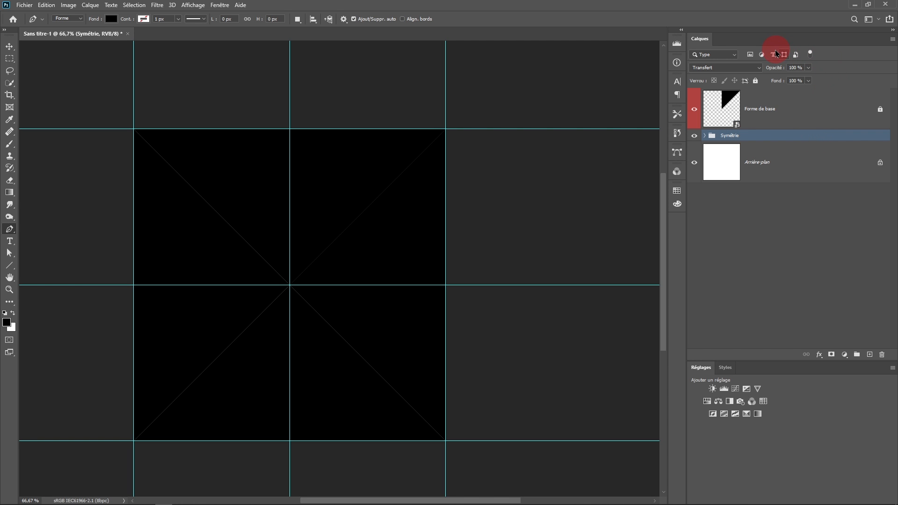
left_click(755, 81)
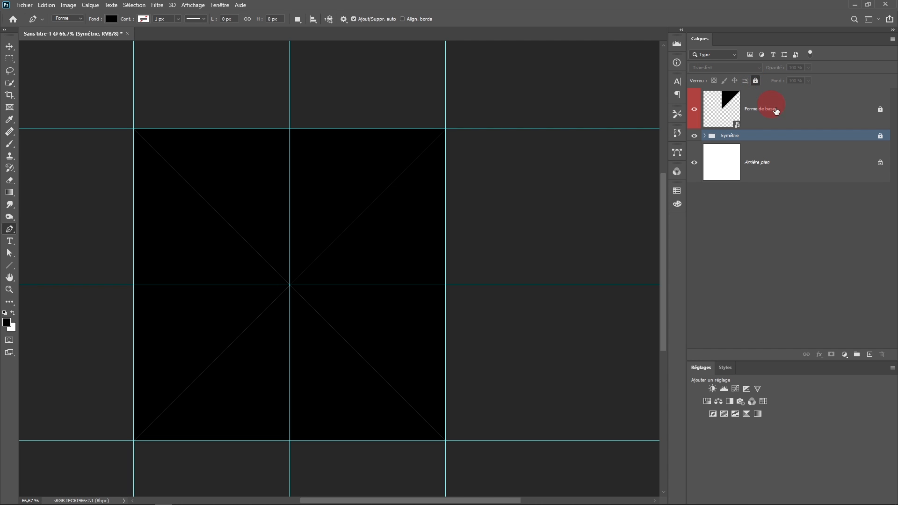
- Unlock the Forme de base layer and hide it
left_click(818, 113)
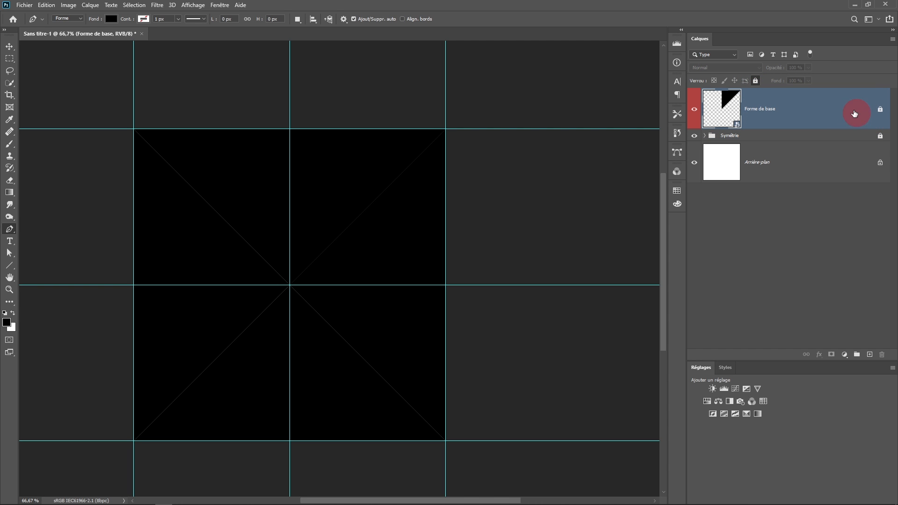
left_click(756, 81)
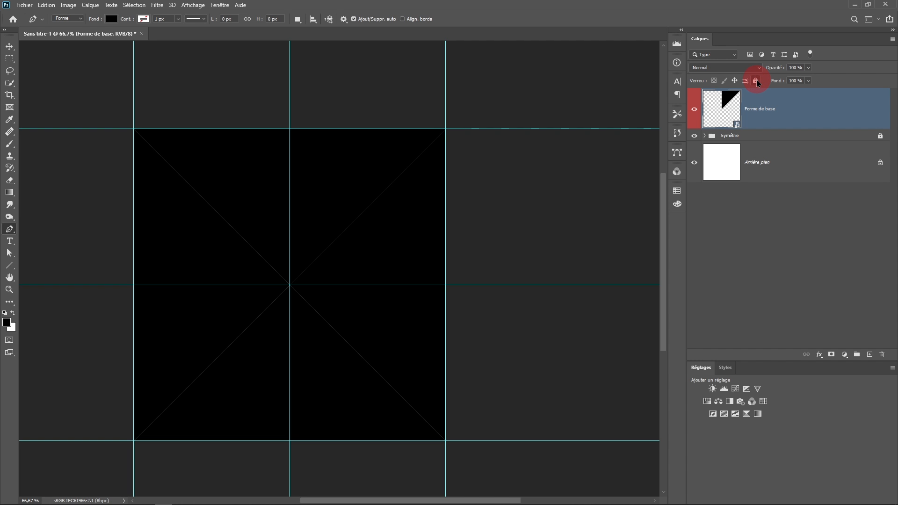
left_click(695, 111)
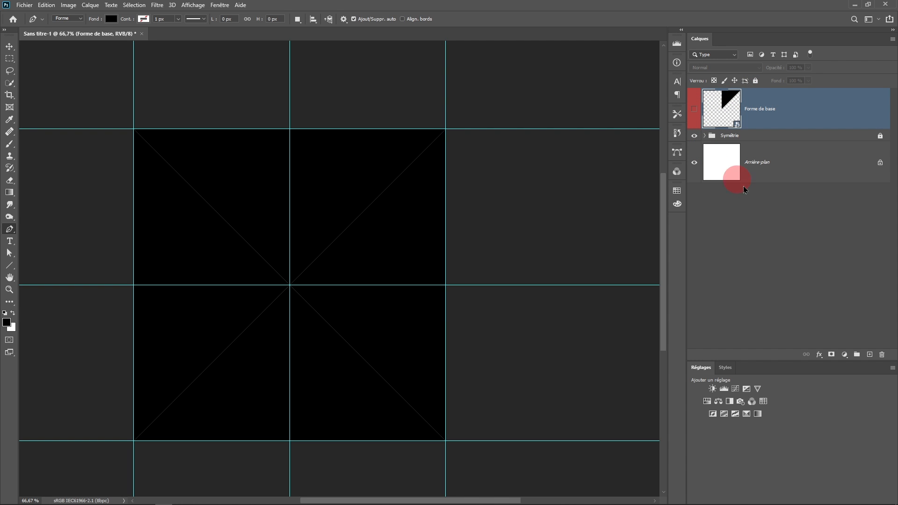
- Unlock the white Arrière-plan layer and delete it
left_click(879, 161)
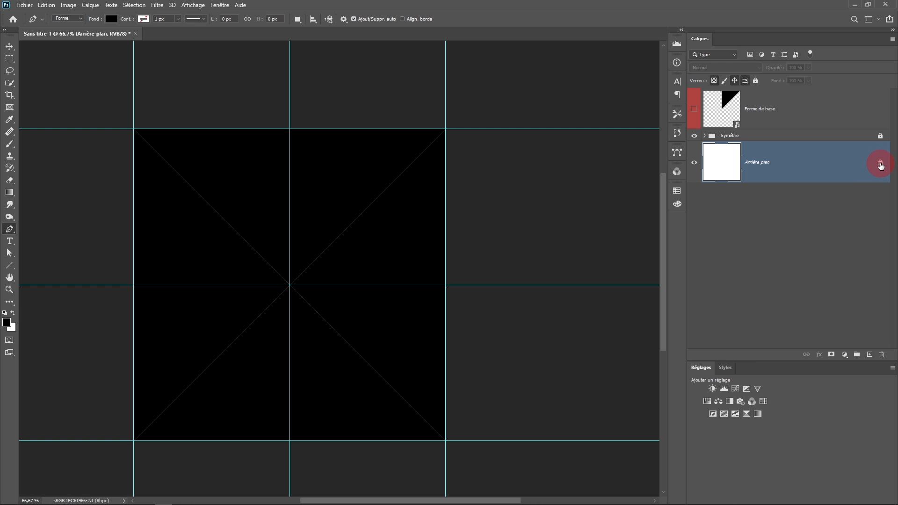
left_click(880, 164)
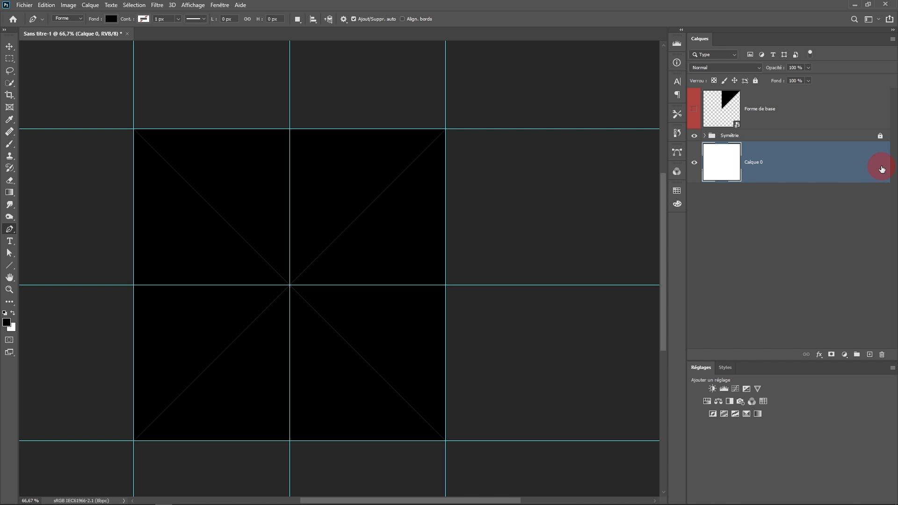
left_click_drag(881, 169, 882, 353)
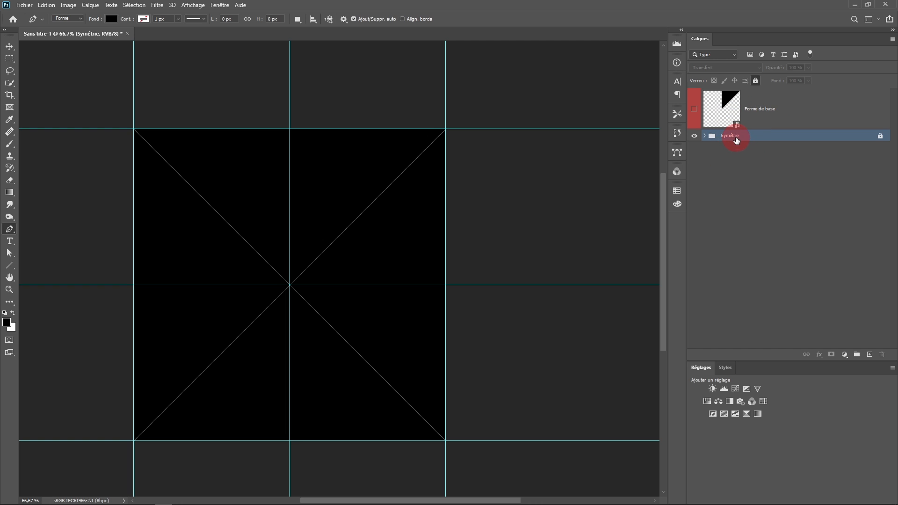
- Examine the thin diagonal seams between the mirrored triangles around the canvas center at high magnification
left_click(322, 259, "ctrl")
left_click(322, 259, "ctrl")
left_click(330, 254, "ctrl")
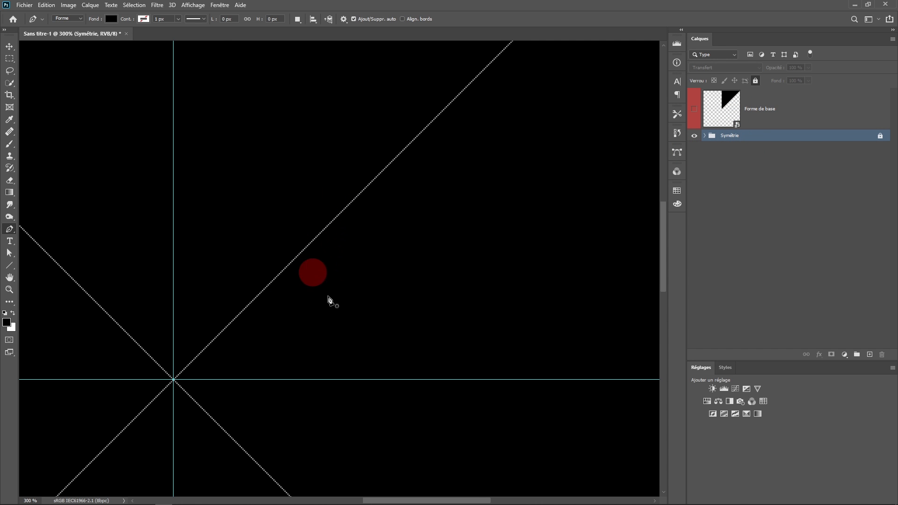
left_click_drag(190, 378, 351, 274)
left_click(351, 275, "alt")
left_click(352, 275, "alt")
left_click(352, 276, "alt")
left_click(352, 275, "alt")
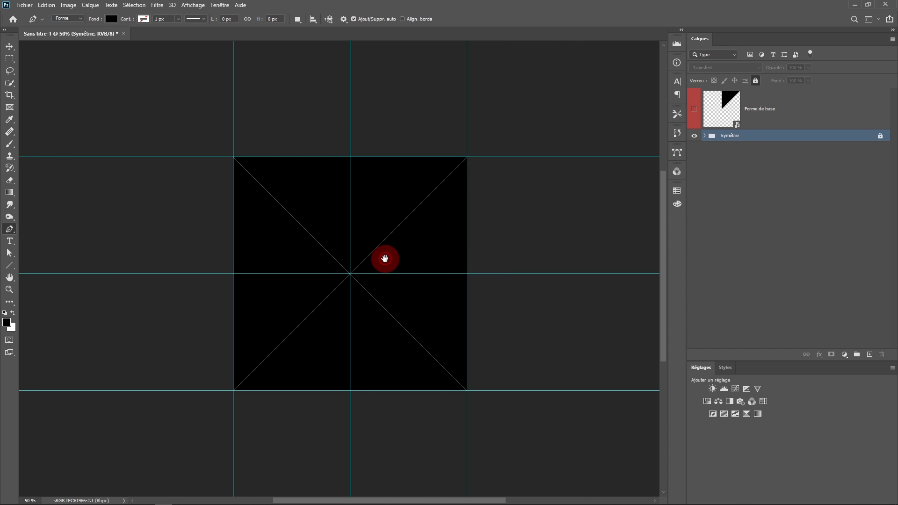
left_click(374, 243, "ctrl")
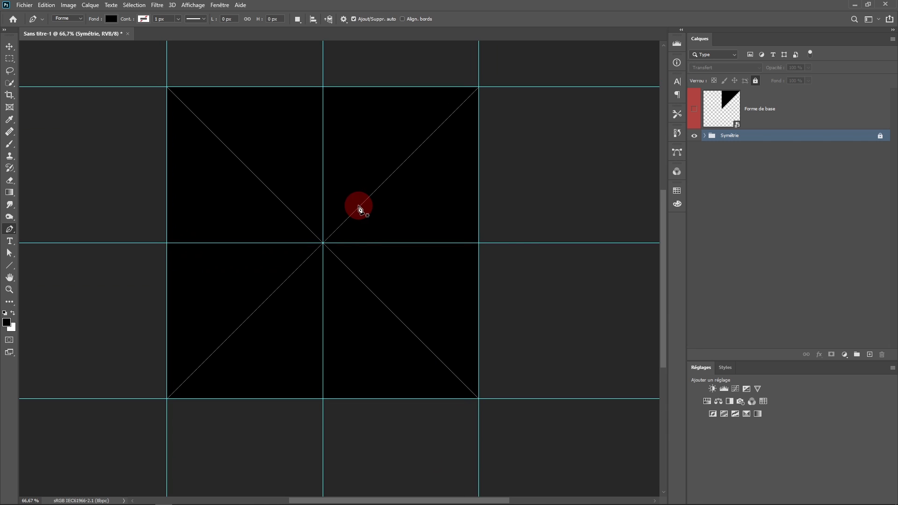
- Open the contents of the Forme de base smart object and arrange both documents side by side as two vertical panes
double_click(727, 101)
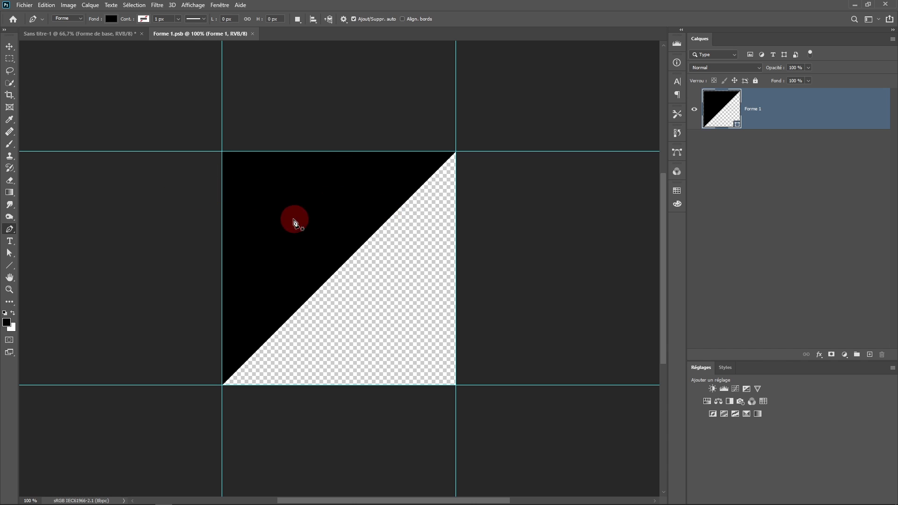
left_click(221, 6)
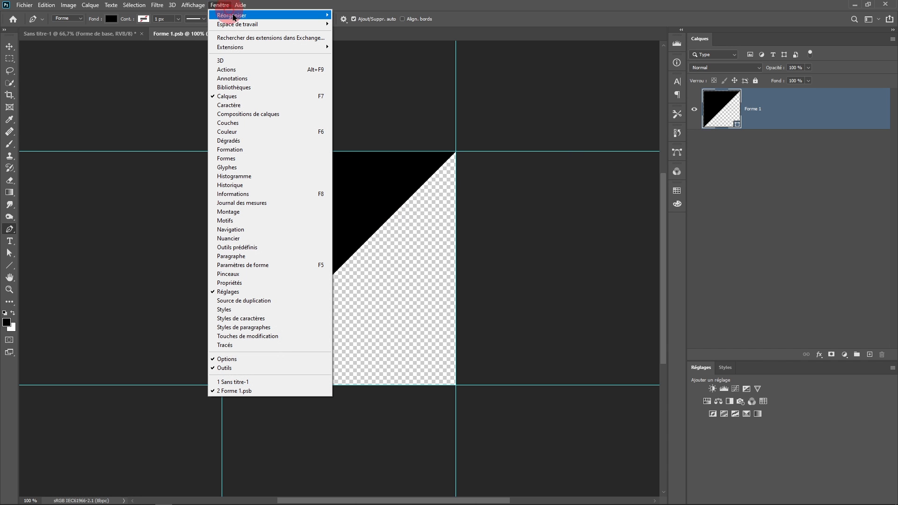
mouse_move(227, 16)
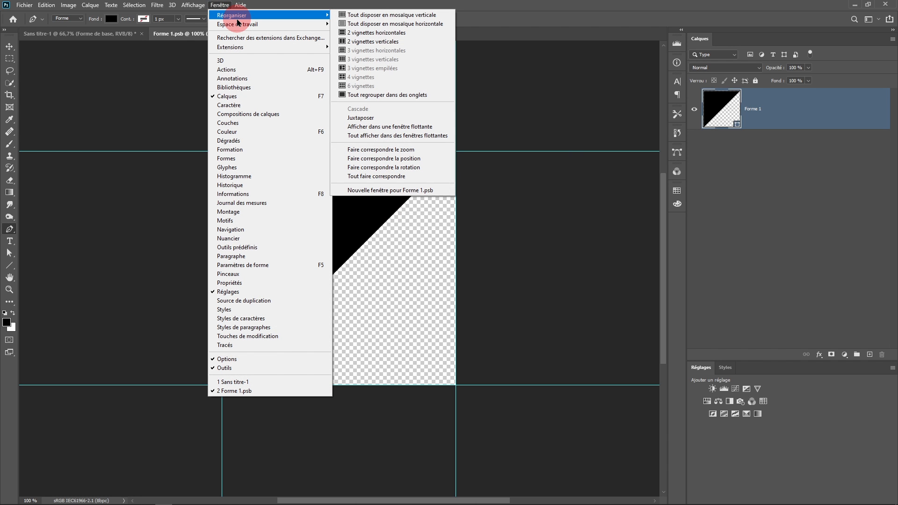
left_click(369, 41)
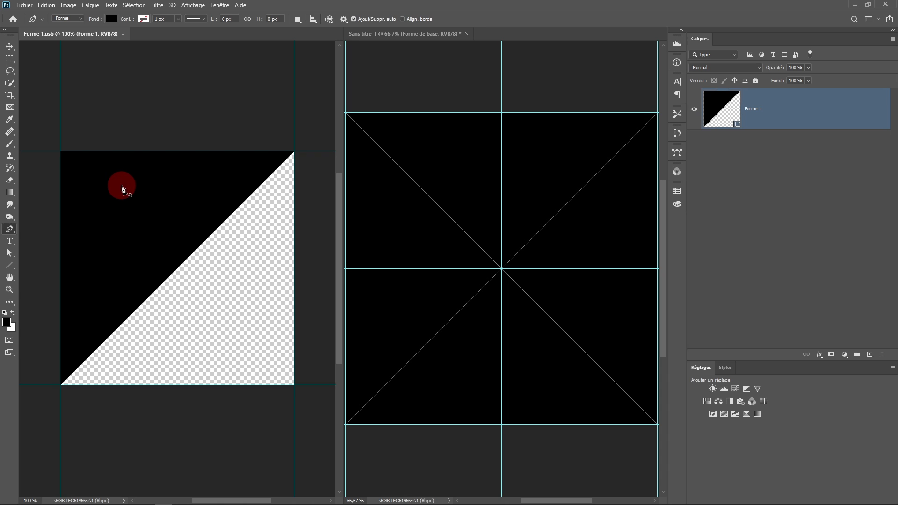
- Enlarge the black triangle in Forme 1.psb to about 100.2 % by extending its lower-right corner slightly past the canvas
key("ctrl+t")
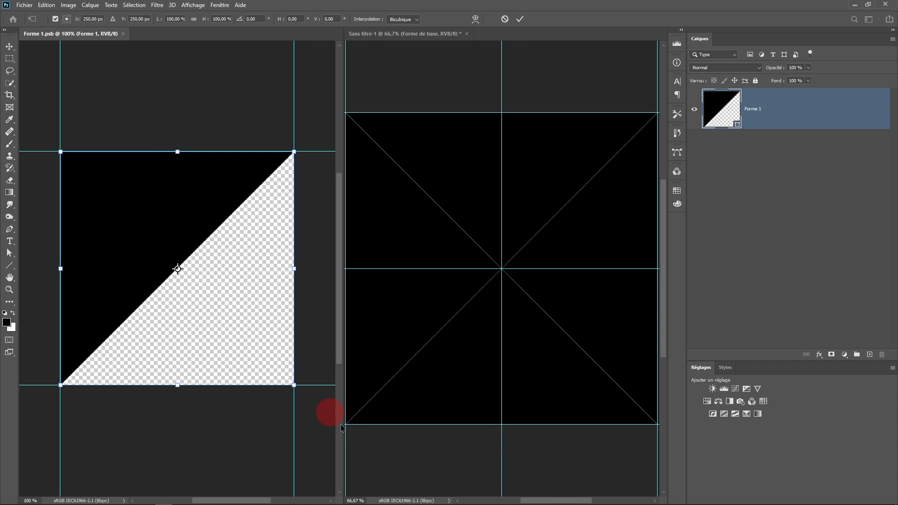
left_click(298, 370)
left_click_drag(190, 286, 212, 274)
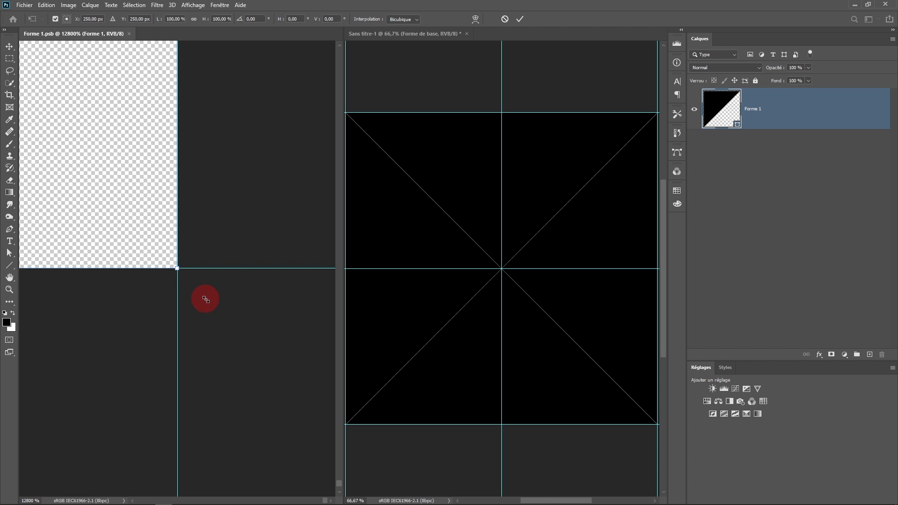
left_click_drag(206, 299, 214, 310)
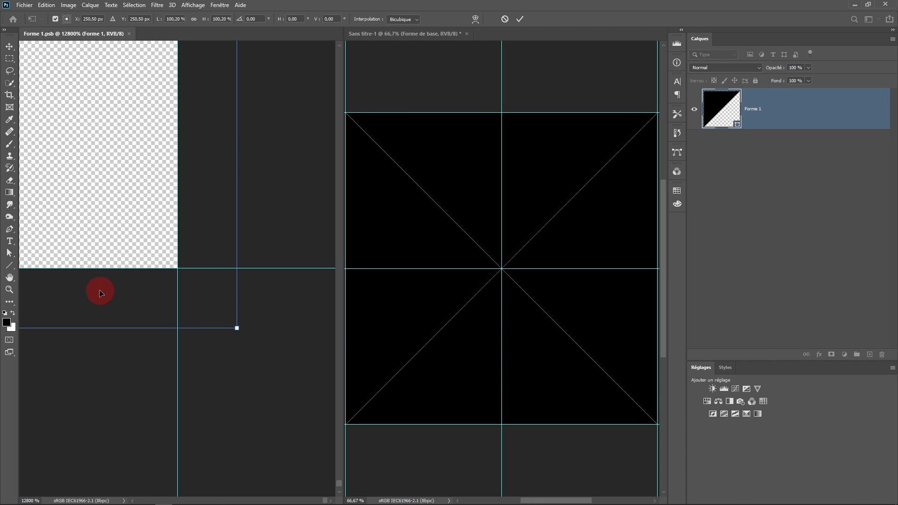
left_click(520, 19)
- Save Forme 1.psb to update the mirrored triangles in the main document
left_click(199, 211, "alt")
left_click(199, 211, "alt")
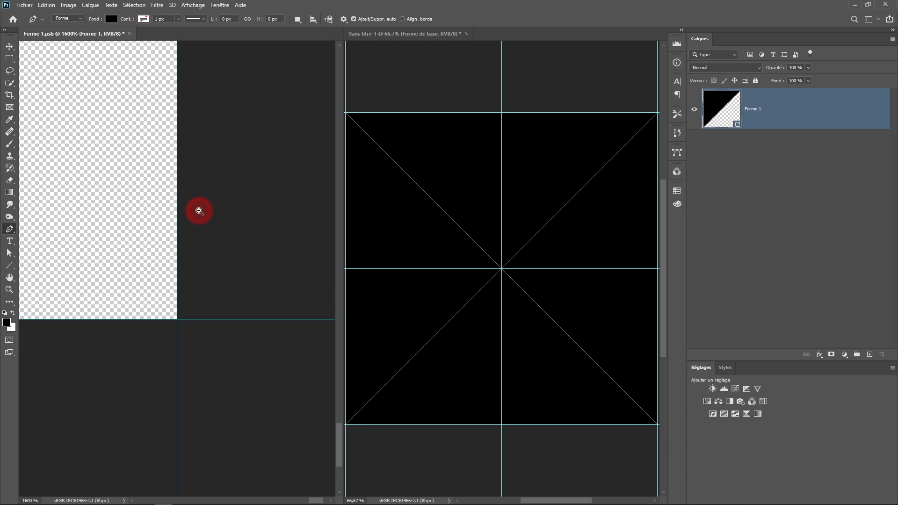
left_click(199, 211, "alt")
left_click(199, 211, "alt")
left_click(199, 211, "alt")
left_click(199, 211, "alt")
left_click(199, 212, "alt")
left_click(199, 212, "alt")
left_click(199, 212, "alt")
left_click(199, 212, "alt")
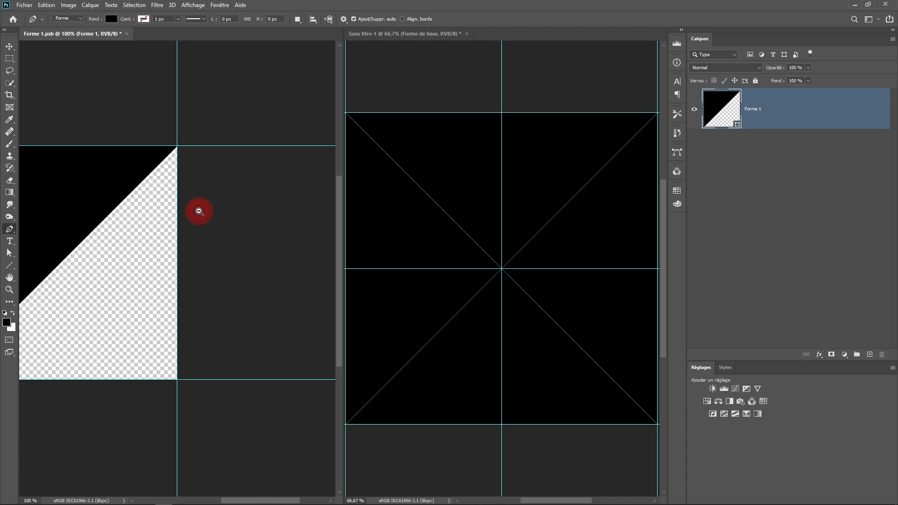
left_click(199, 212, "alt")
left_click_drag(187, 237, 255, 162)
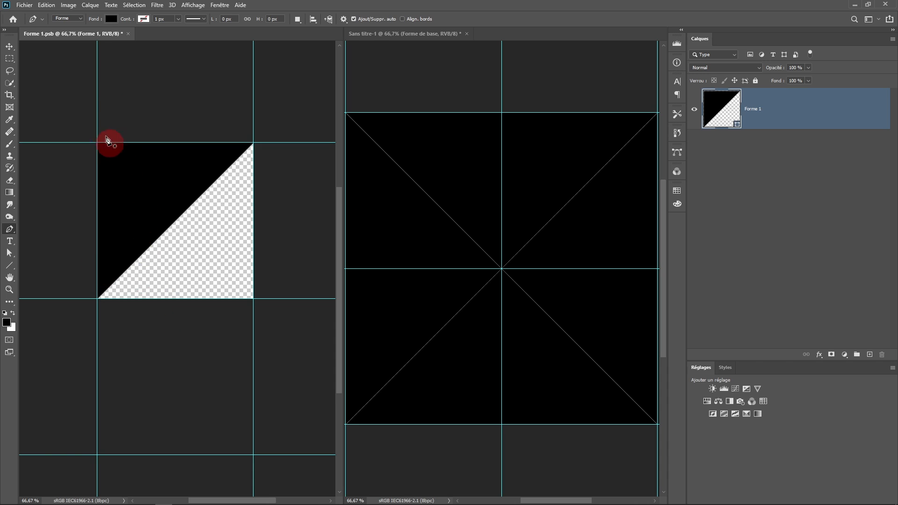
left_click(24, 5)
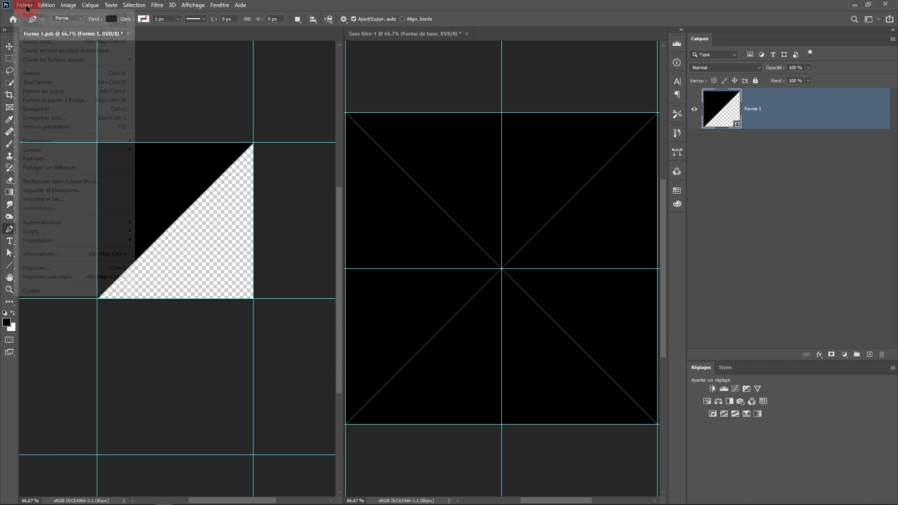
left_click(47, 112)
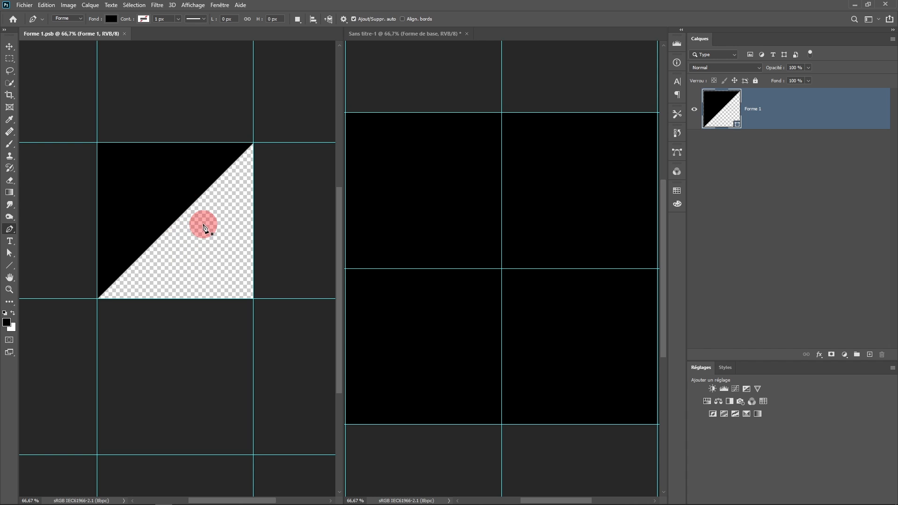
- Check the General preferences for the options on resizing and creating smart objects when placing files
left_click(184, 308)
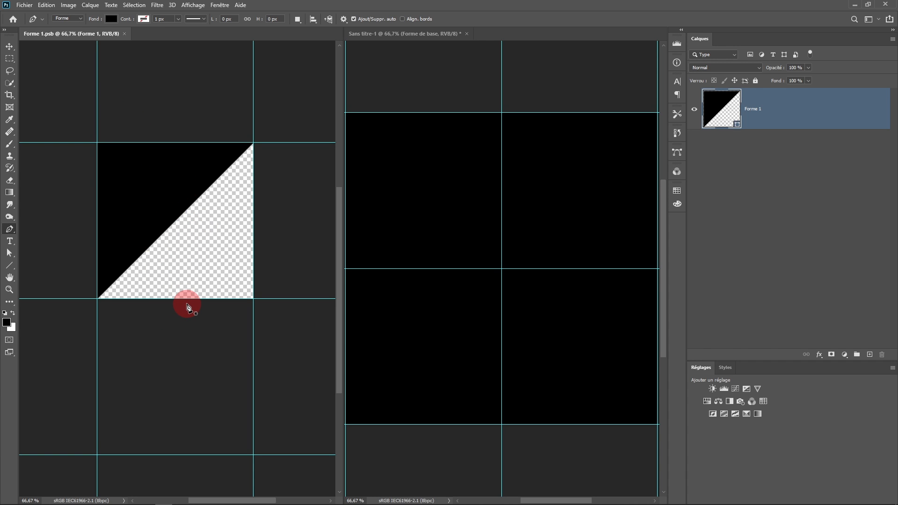
left_click(184, 212)
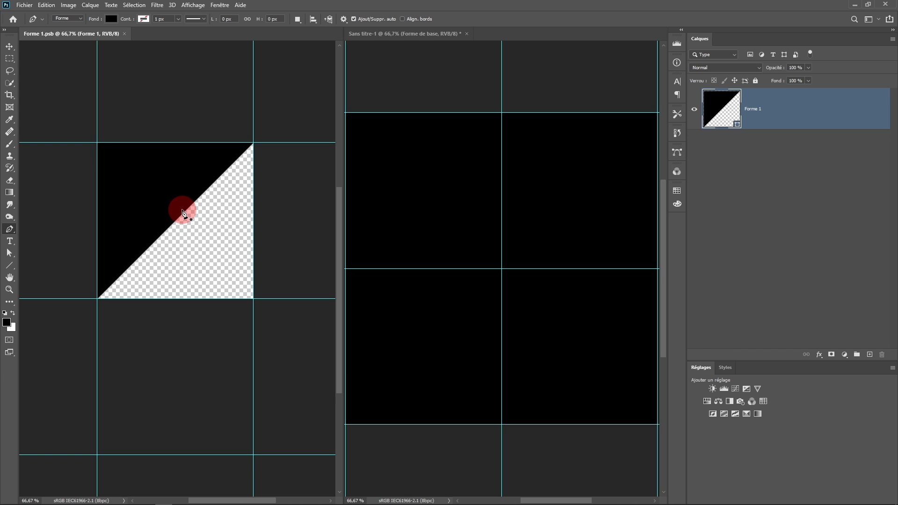
left_click(42, 5)
left_click(84, 386)
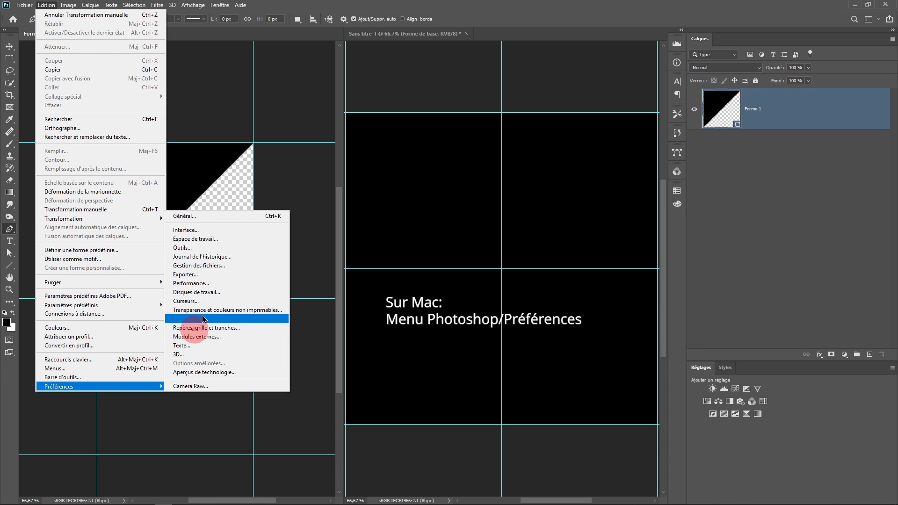
left_click(189, 217)
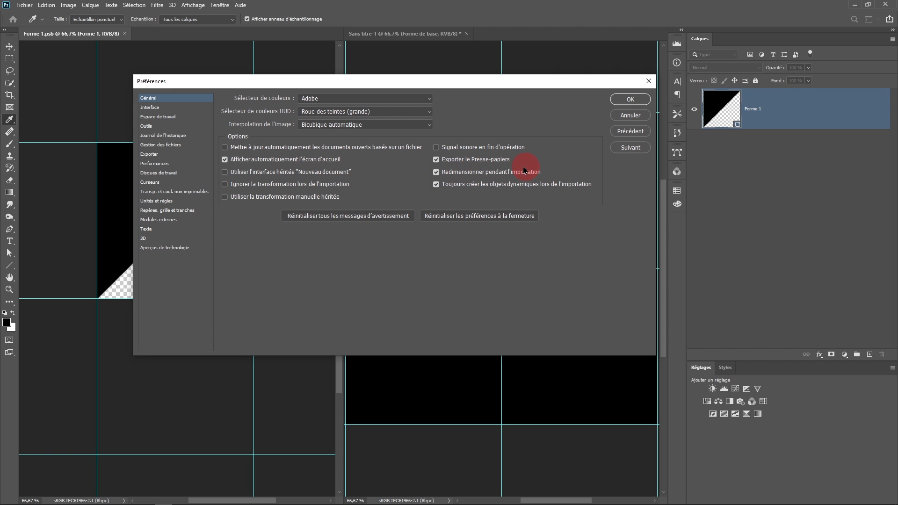
left_click(630, 99)
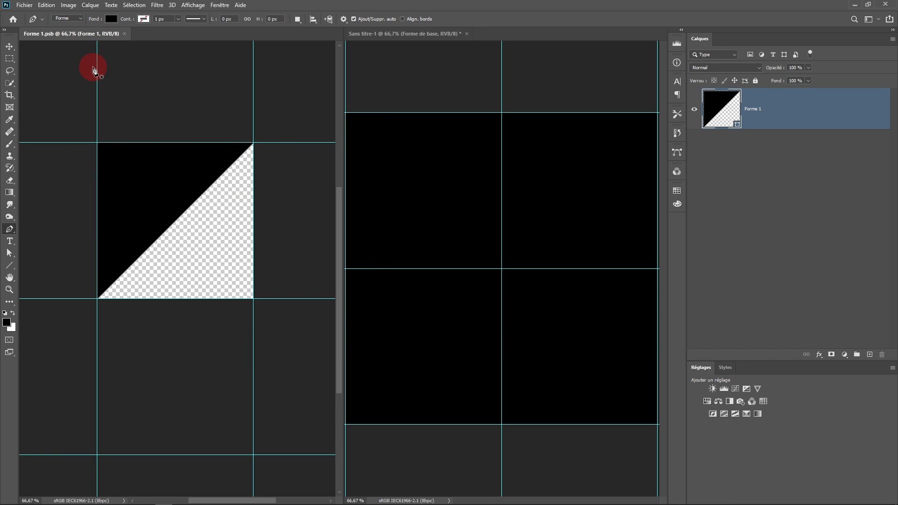
- Place the image sakura-tree-2033997.jpg as an embedded file in Forme 1.psb
left_click(26, 5)
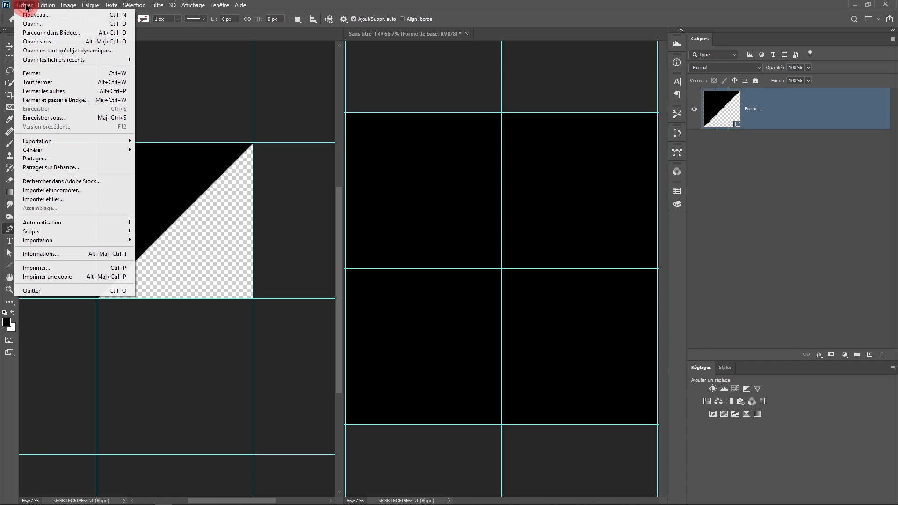
left_click(57, 190)
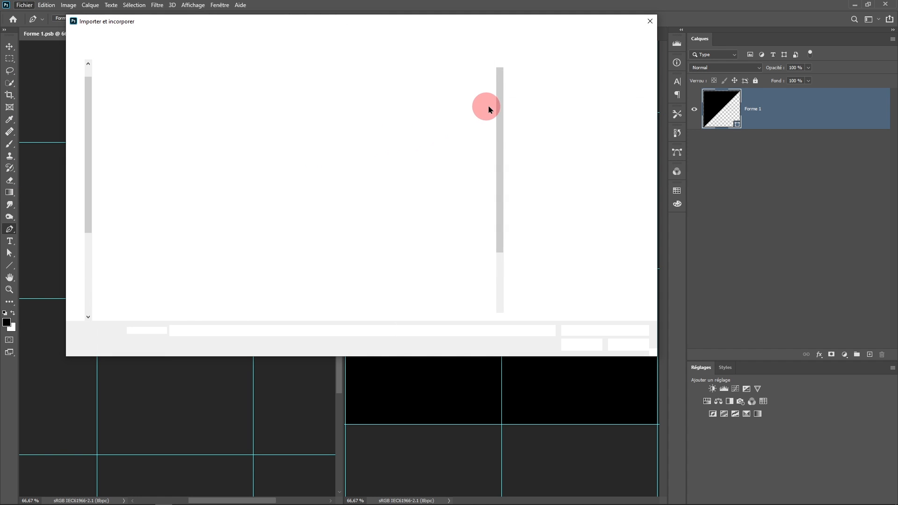
left_click_drag(500, 96, 501, 188)
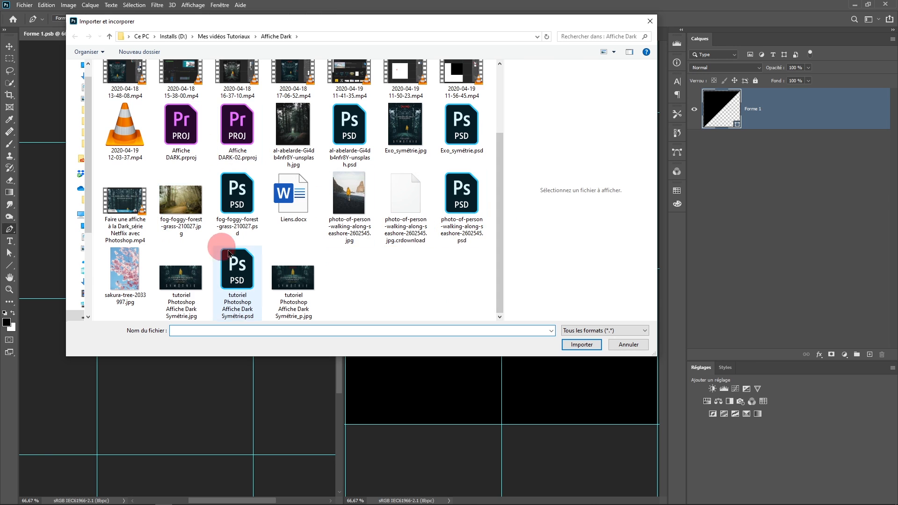
left_click(125, 269)
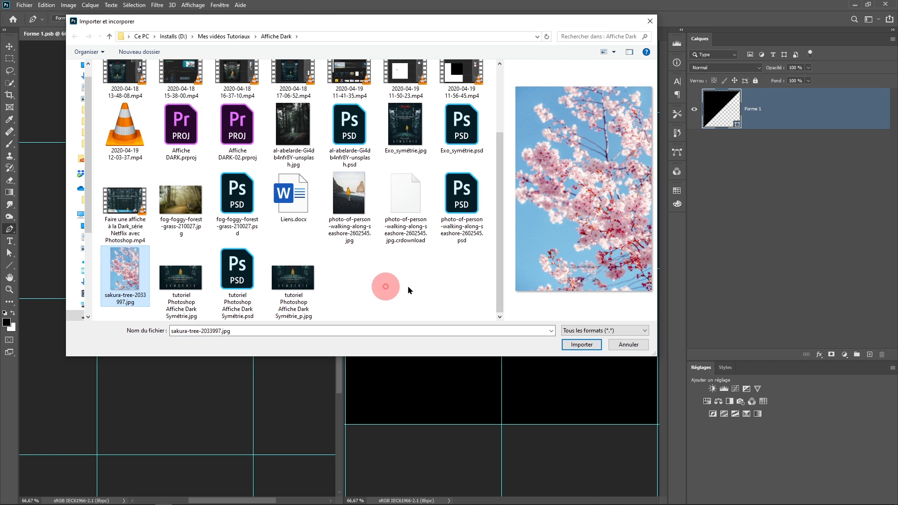
left_click(586, 347)
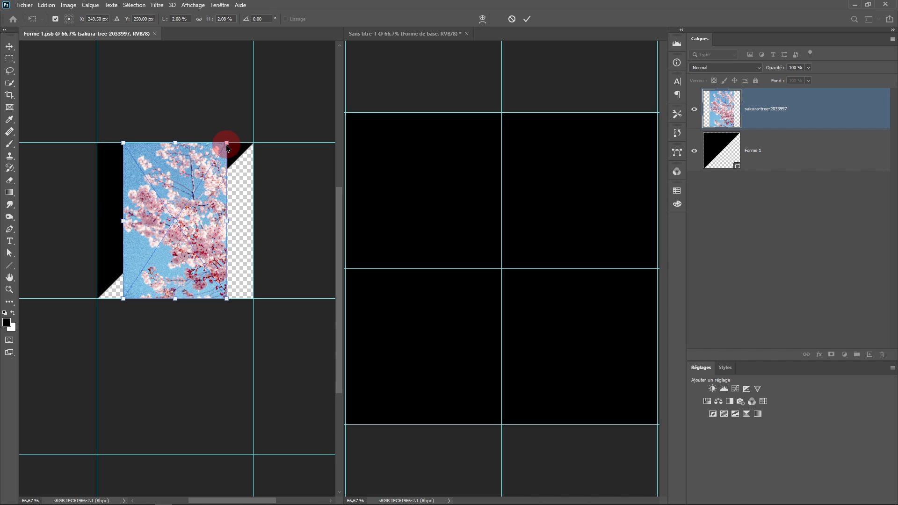
- Scale the placed cherry blossom image to about 4.14 % to cover the canvas, and clip it to the Forme 1 triangle
left_click_drag(227, 144, 305, 84)
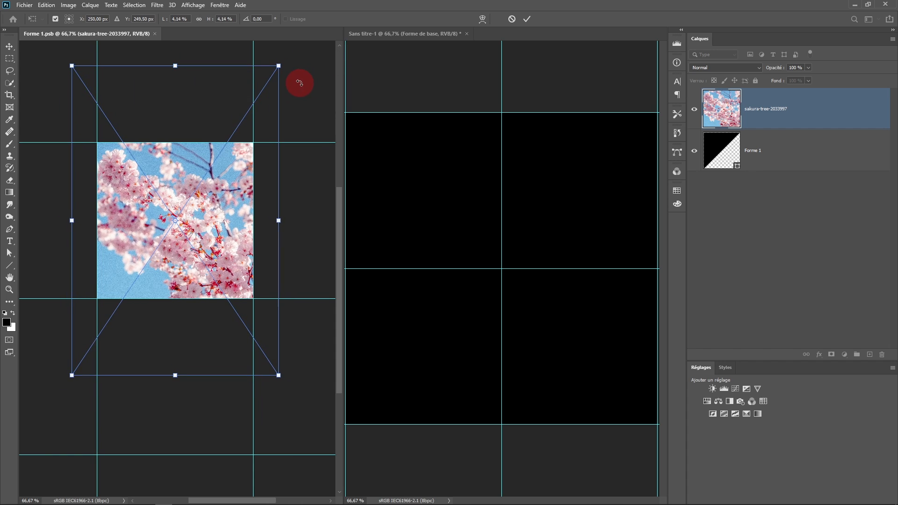
left_click(528, 19)
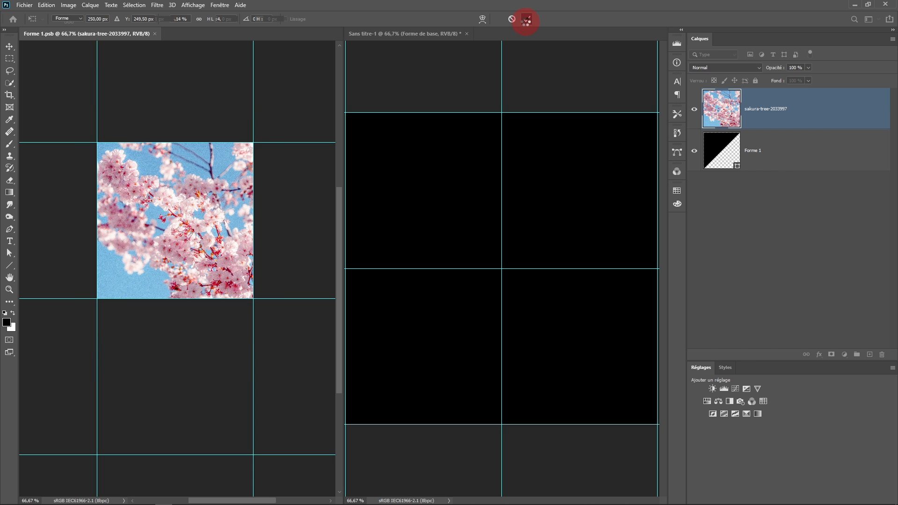
key("p")
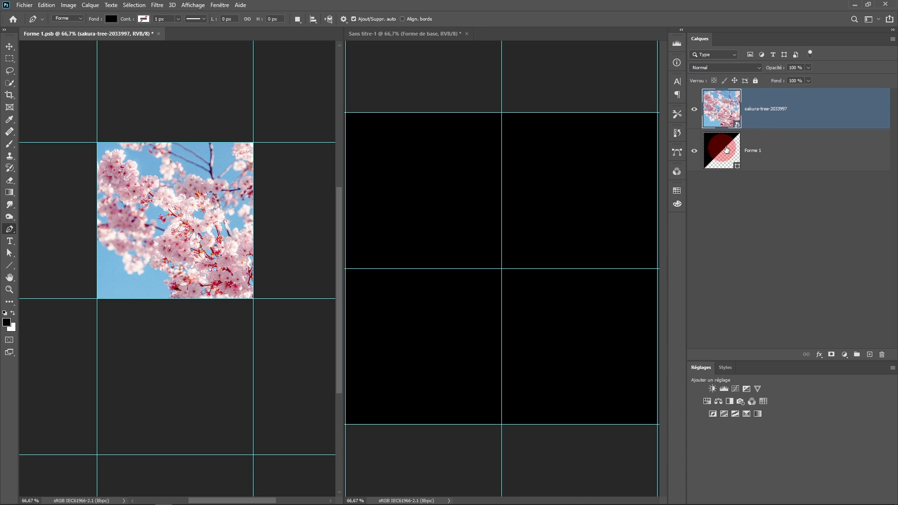
left_click(780, 126)
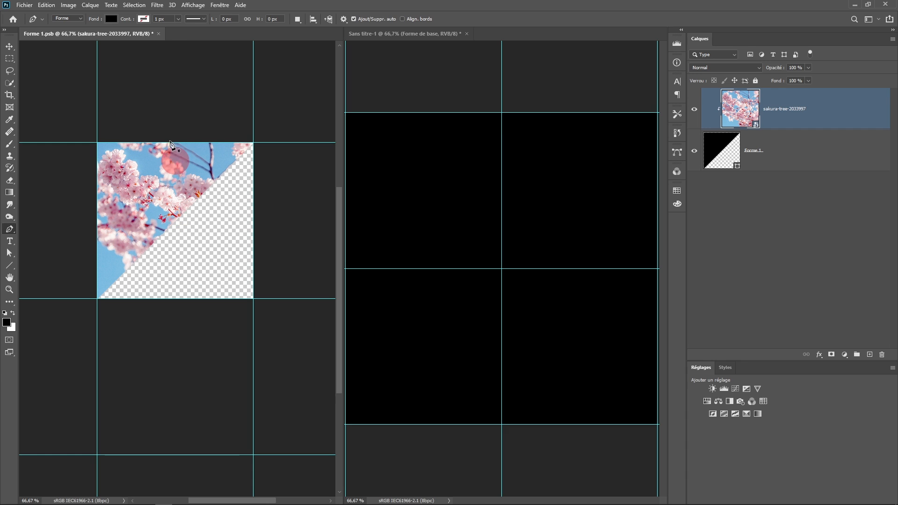
- Save Forme 1.psb with the clipped cherry blossom photo to update the mirrored design in the main document
left_click(22, 7)
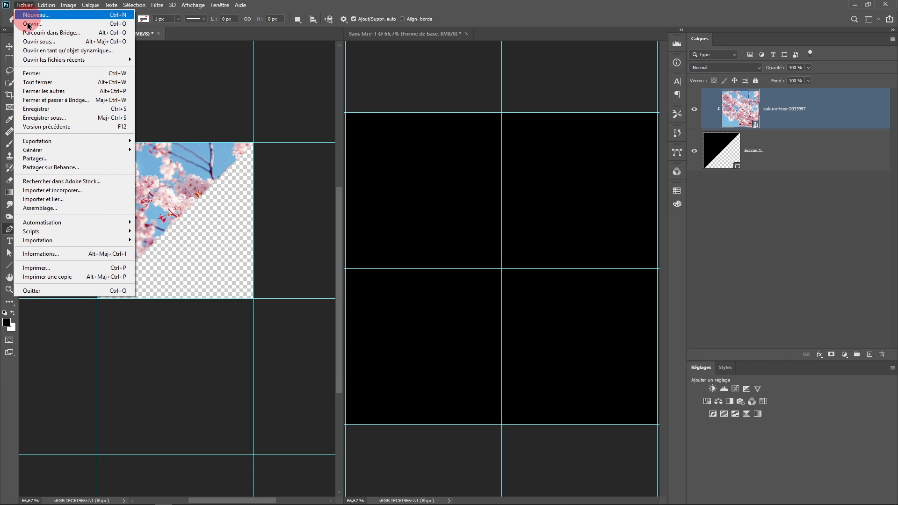
left_click(148, 34)
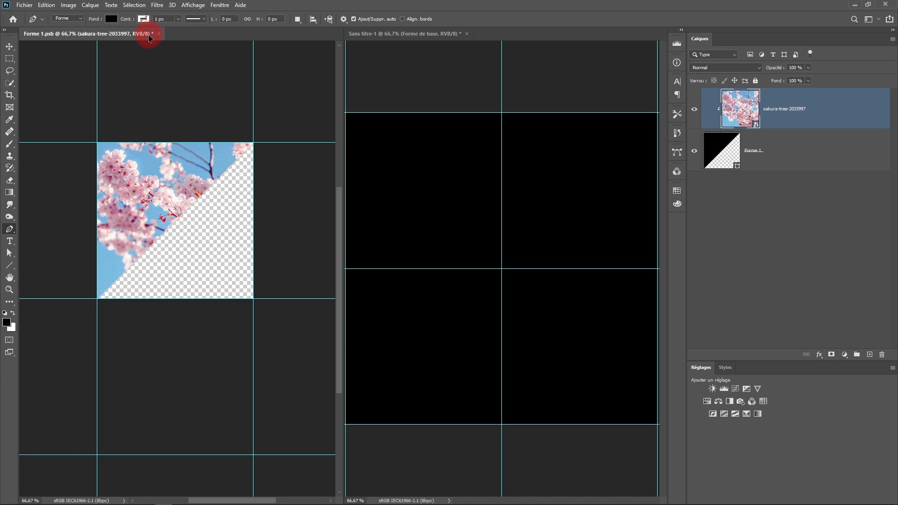
left_click(29, 5)
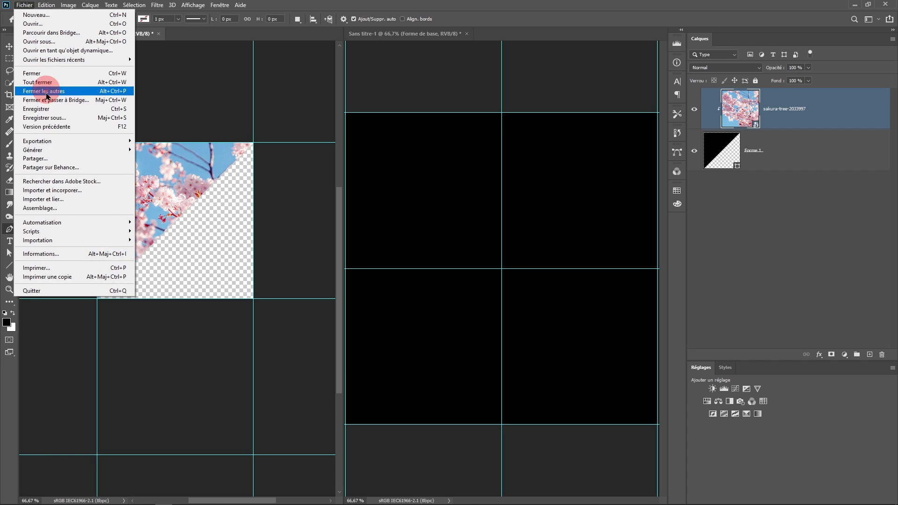
left_click(44, 109)
left_click(484, 236)
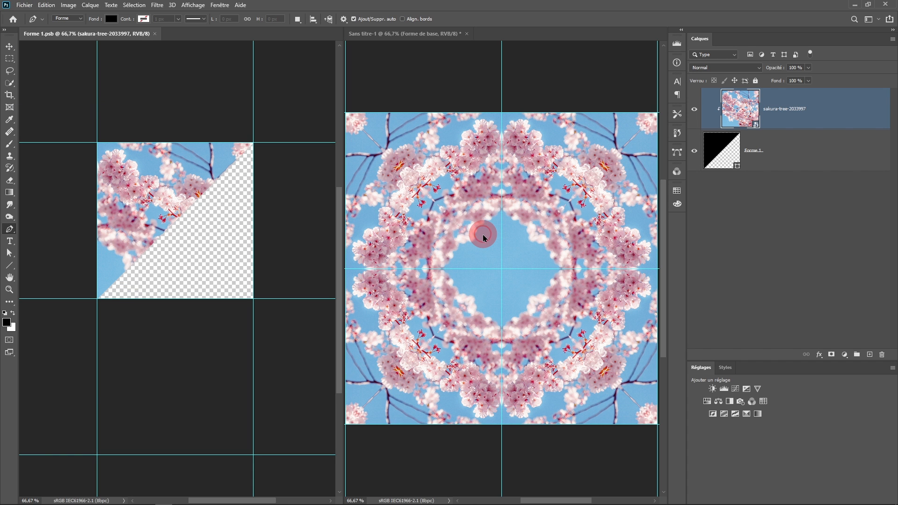
key("ctrl+minus")
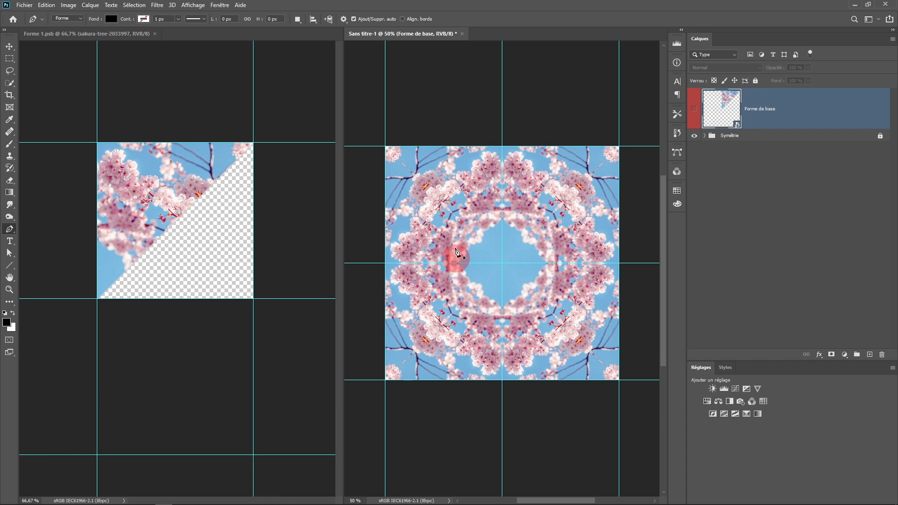
left_click(482, 297, "alt")
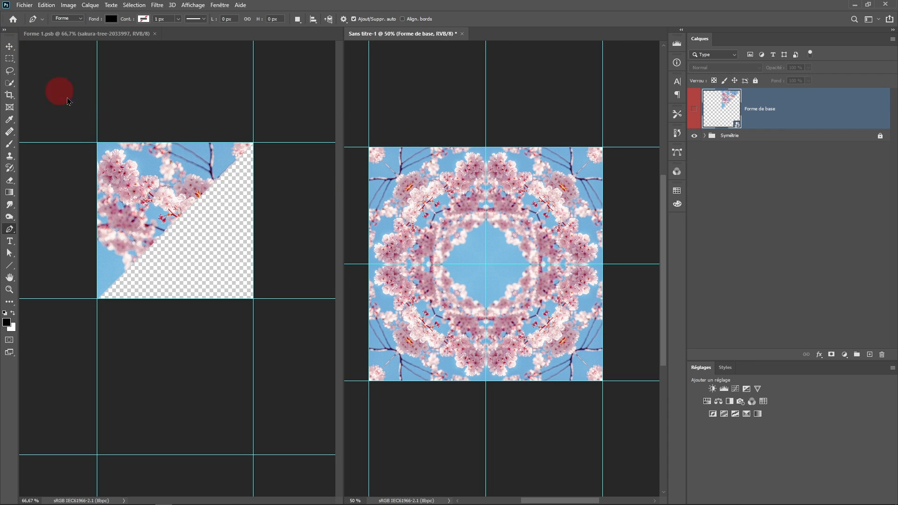
- In Forme 1.psb, shift the cherry blossom photo so a different part of it fills the triangle
left_click(76, 33)
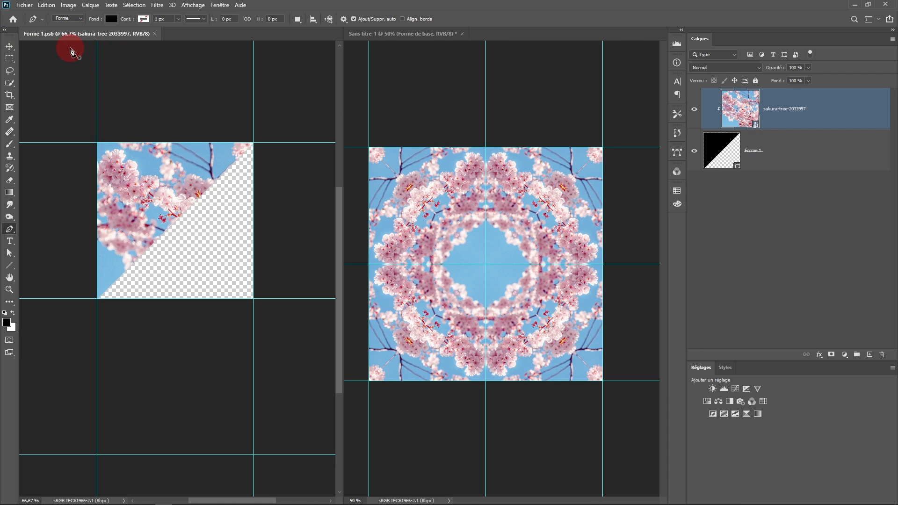
left_click(9, 47)
left_click_drag(120, 177, 105, 164)
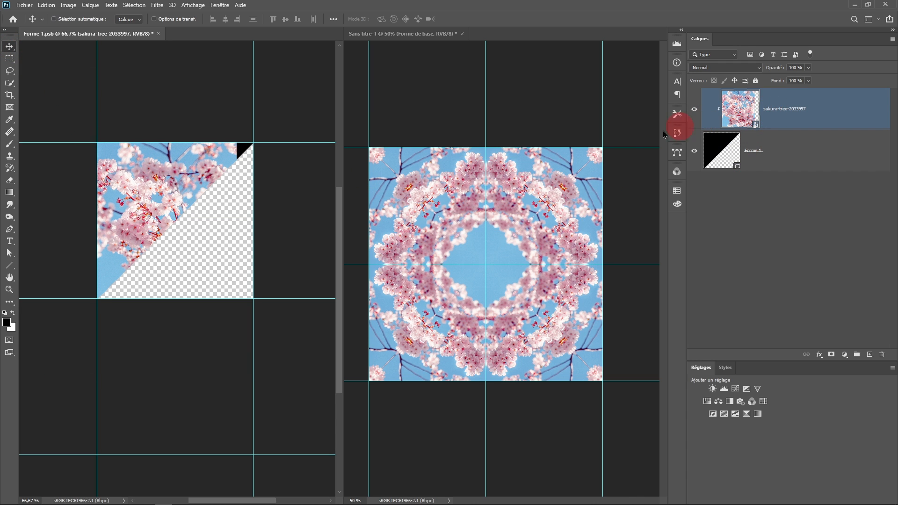
left_click_drag(189, 173, 198, 153)
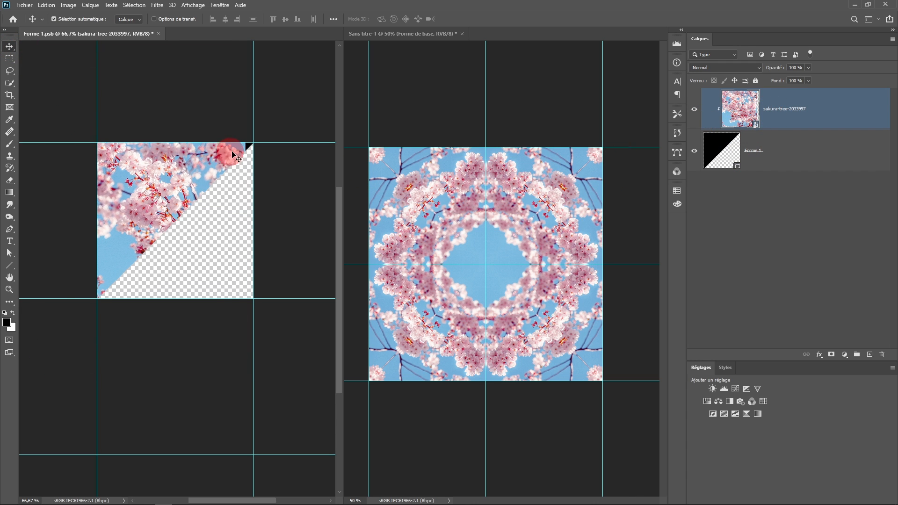
- Scale the cherry blossom photo to 6.51 %, rotate it to 31.12°, and save Forme 1.psb
key("ctrl+t")
left_click(209, 197, "ctrl+alt")
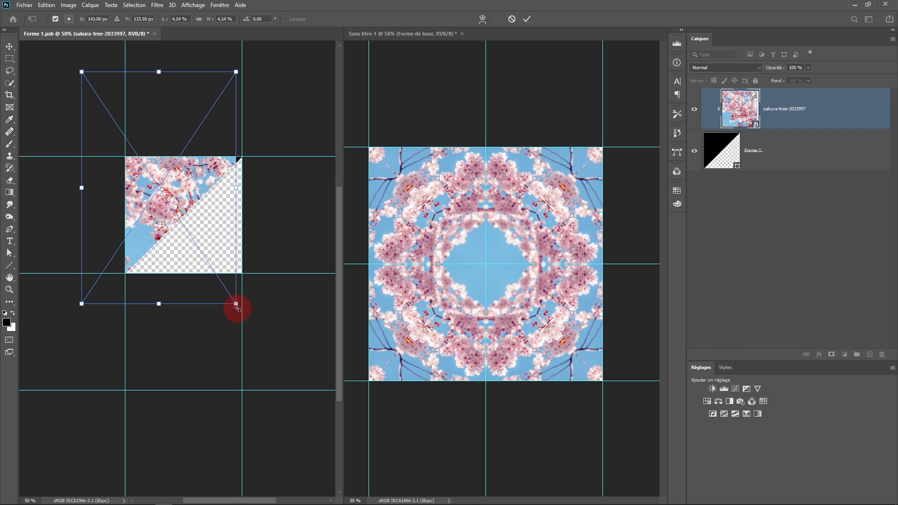
left_click_drag(236, 305, 171, 414)
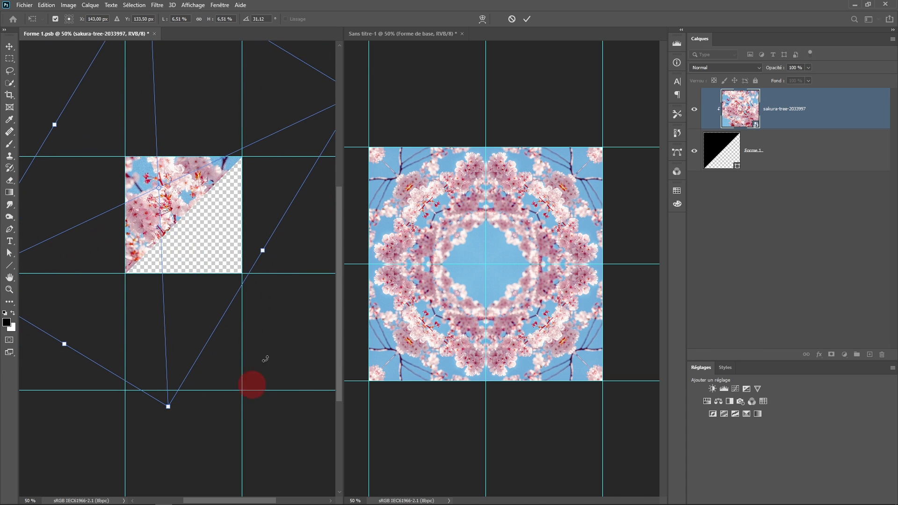
left_click(527, 19)
left_click(189, 181)
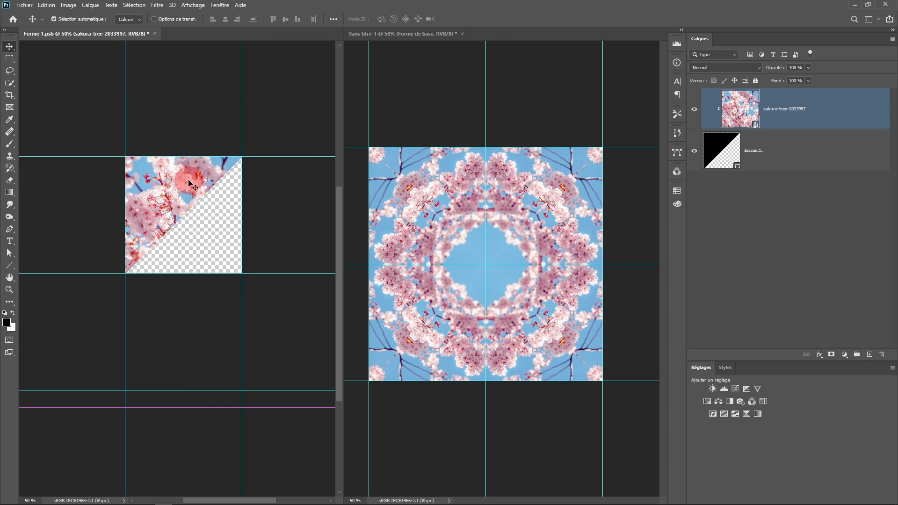
key("ctrl+s")
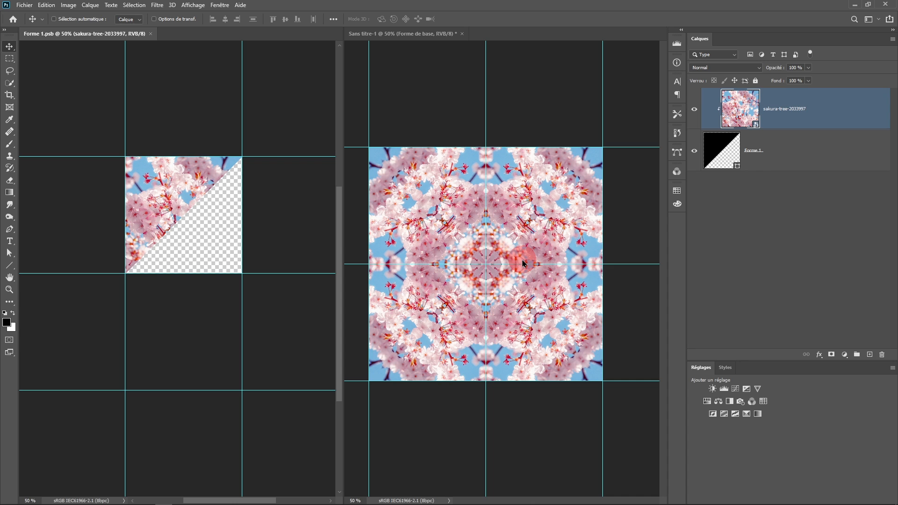
scroll(210, 214, "up", 1)
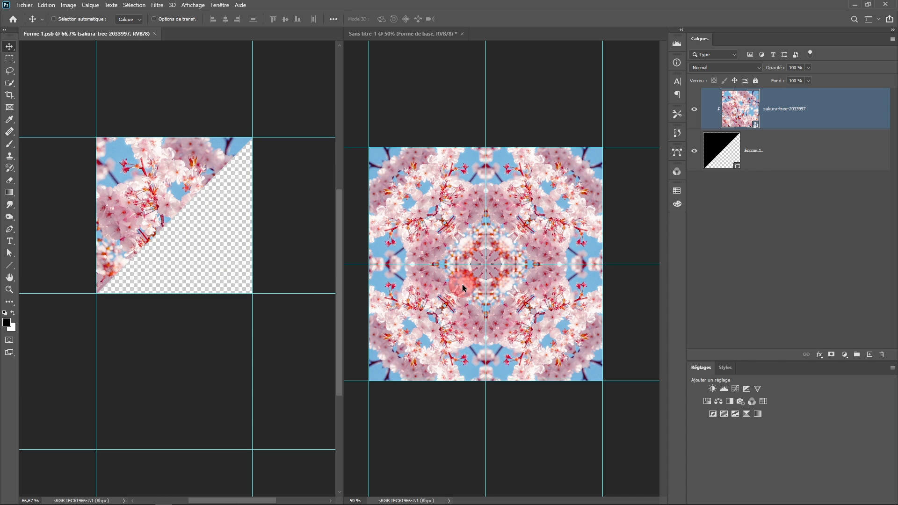
- Close Forme 1.psb and reopen it from the Forme de base smart object in the main document
left_click(154, 36)
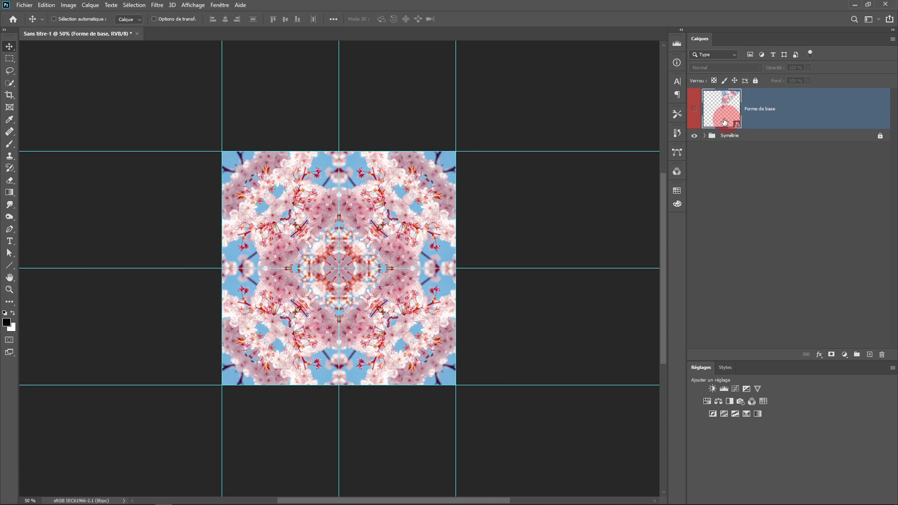
left_click(734, 106)
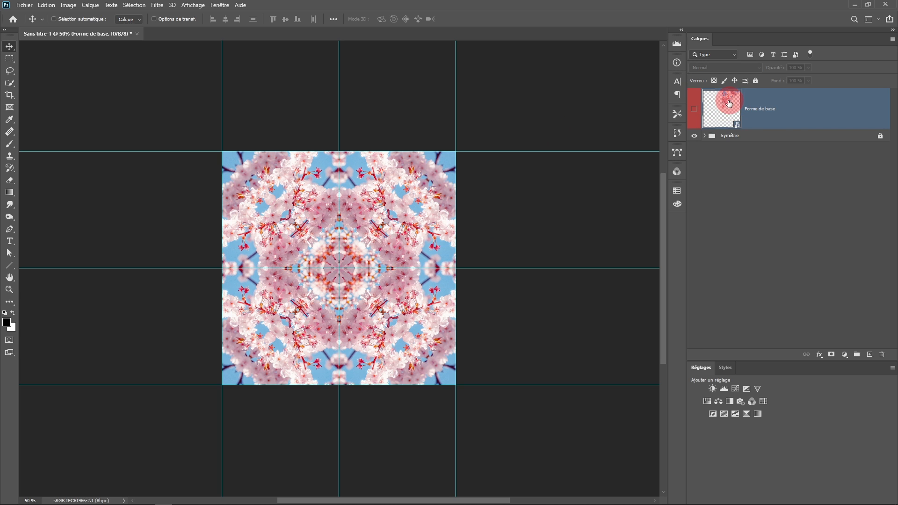
double_click(726, 104)
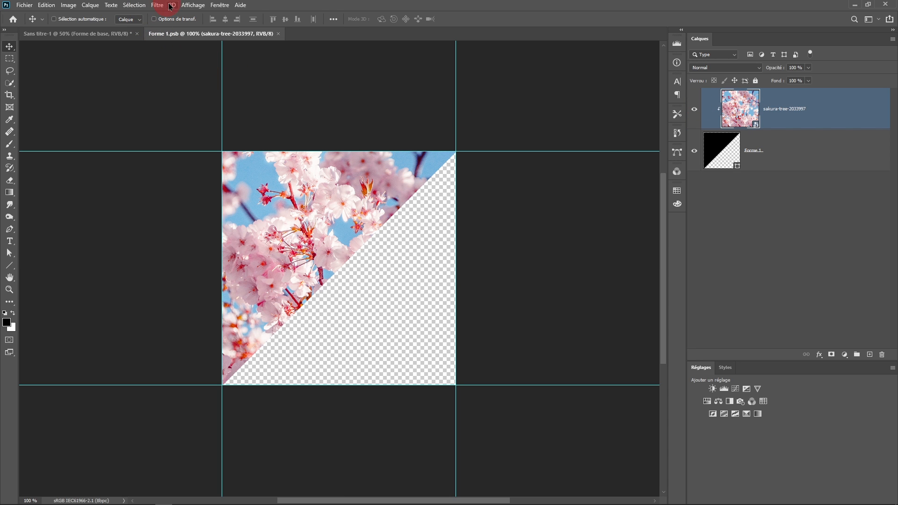
- Tile the main document and Forme 1.psb horizontally, with both artworks fully in view
left_click(207, 6)
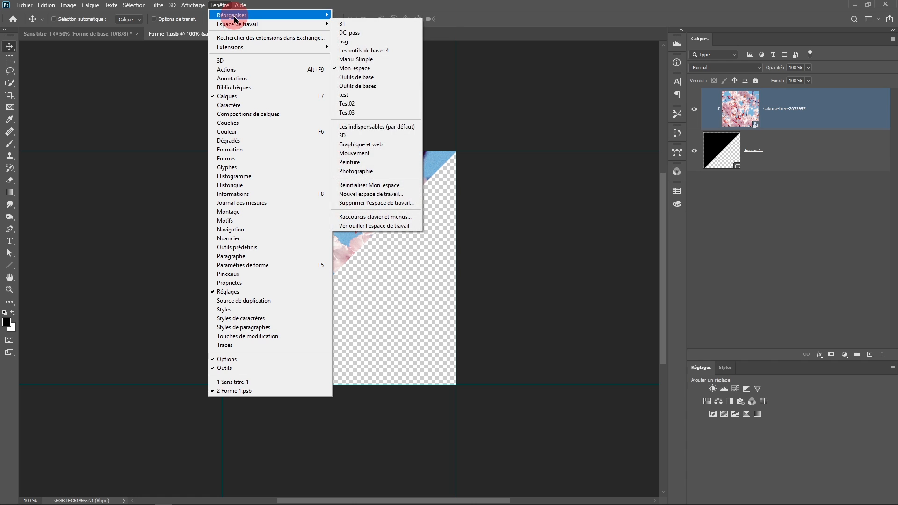
mouse_move(235, 18)
left_click(351, 24)
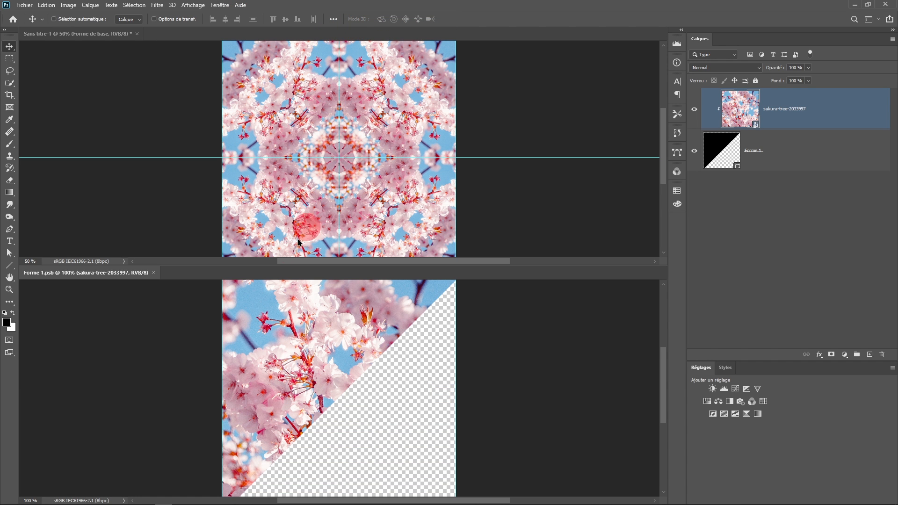
scroll(372, 401, "down", 1)
left_click(371, 192)
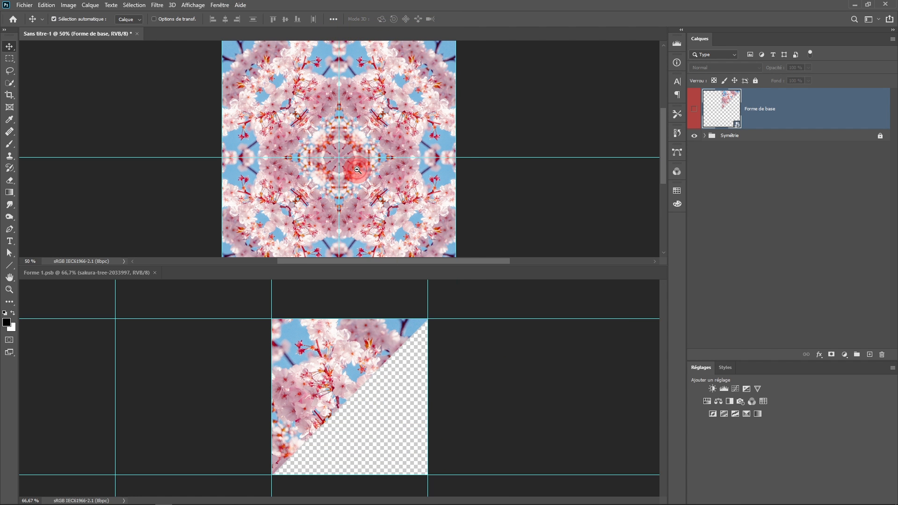
scroll(357, 169, "down", 1)
left_click_drag(356, 169, 387, 150)
left_click(354, 355)
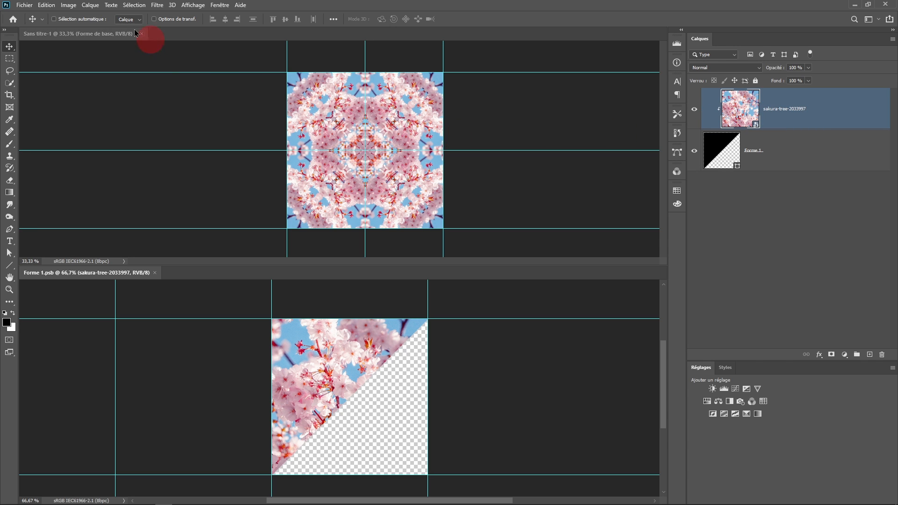
- Replace the contents of the sakura-tree-2033997 smart object with the image fog-foggy-forest-grass-210027.jpg
left_click(87, 9)
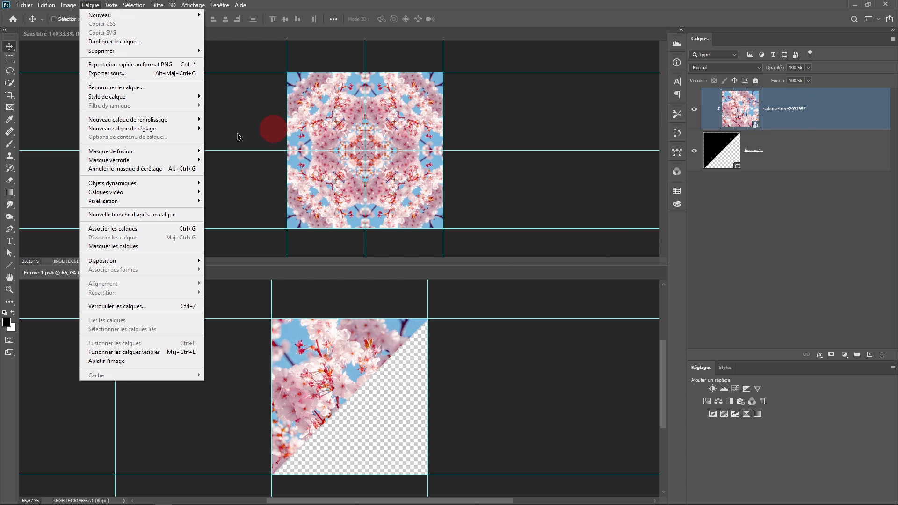
mouse_move(99, 184)
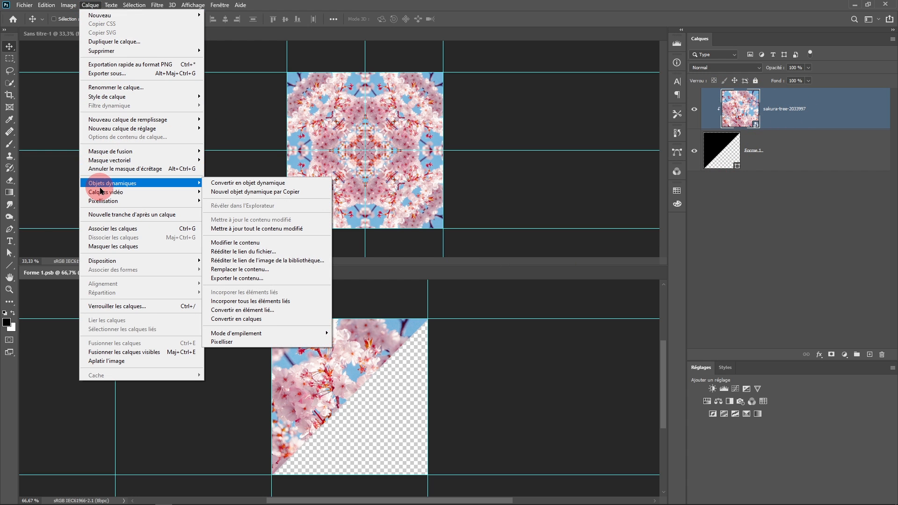
left_click(239, 270)
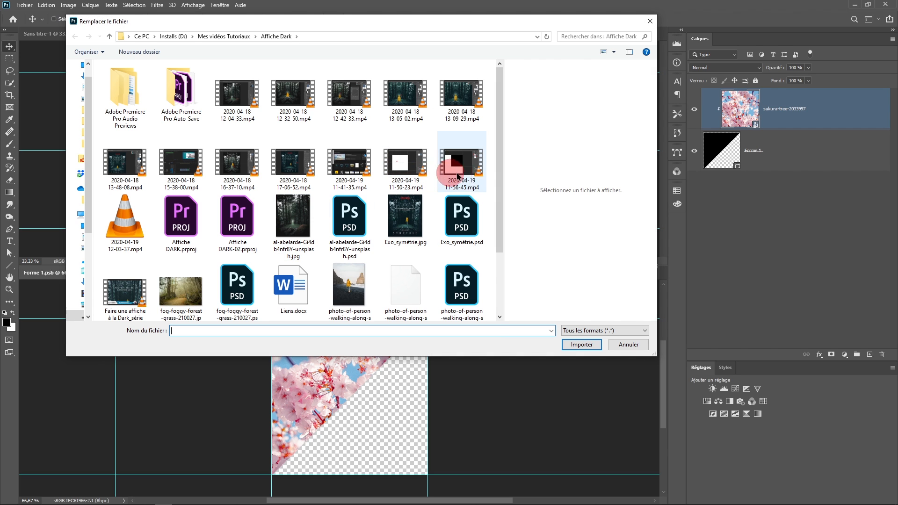
left_click(184, 280)
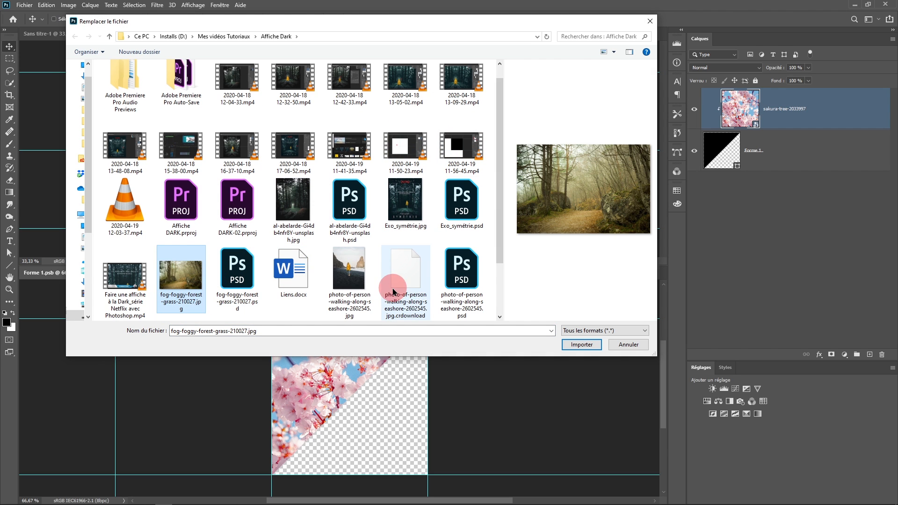
left_click(580, 344)
- Rotate the forest photo to 1.12°, position its tree trunks over the triangle, and save Forme 1.psb
left_click_drag(336, 392, 315, 357)
key("ctrl+t")
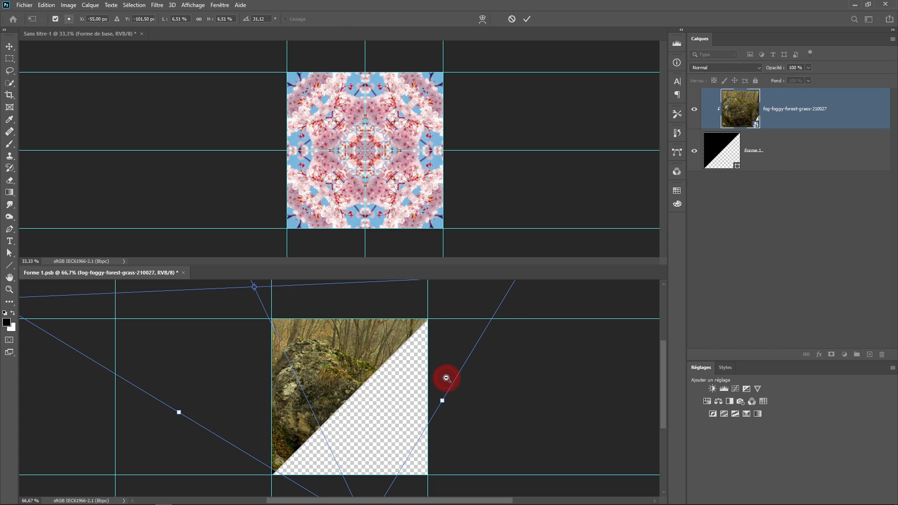
left_click(446, 378, "alt")
left_click(446, 378, "alt")
left_click_drag(104, 367, 132, 438)
left_click_drag(238, 345, 330, 375)
left_click(326, 378, "ctrl")
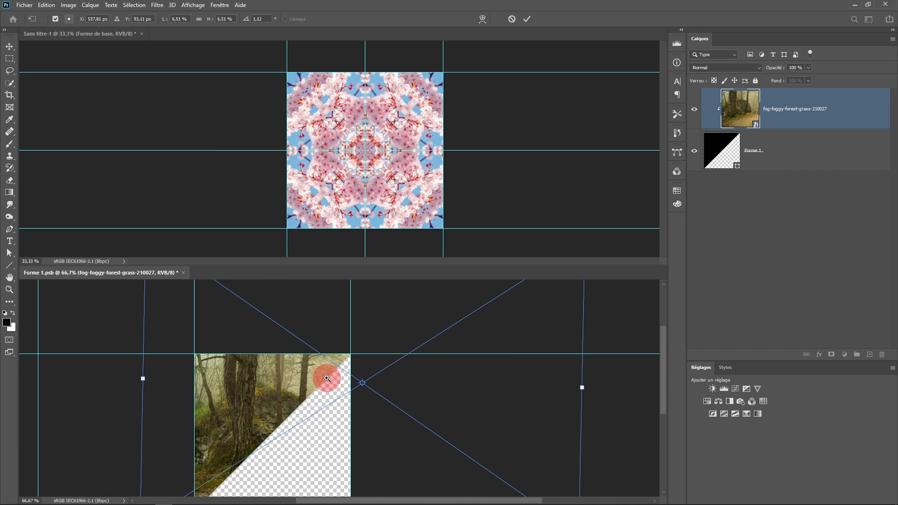
left_click(527, 19)
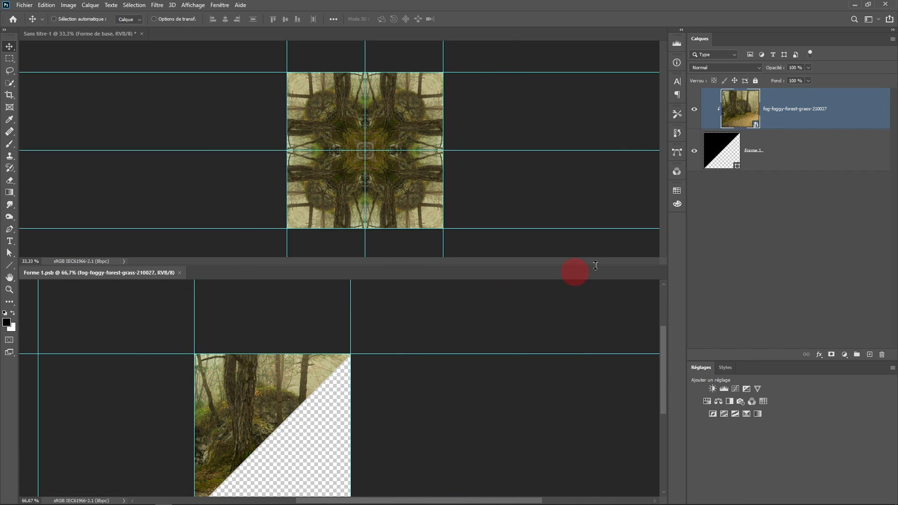
- Inspect the centre of the mirrored forest design and regroup both documents into tabs
left_click(368, 183, "ctrl")
left_click(375, 169, "ctrl")
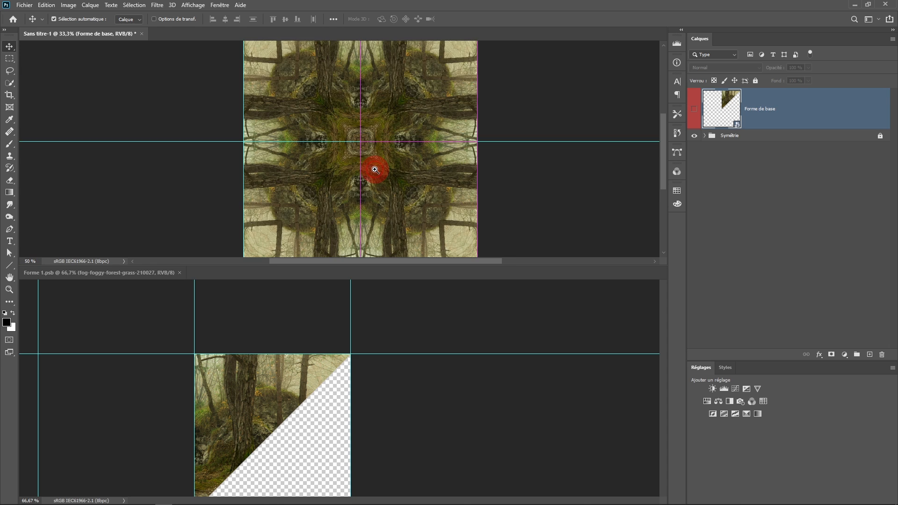
left_click(375, 169, "ctrl")
left_click(375, 169, "ctrl")
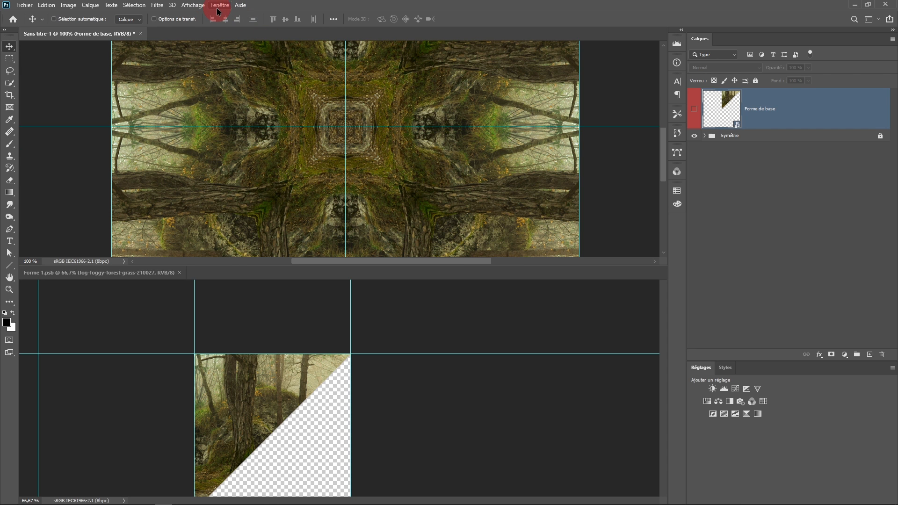
left_click(218, 9)
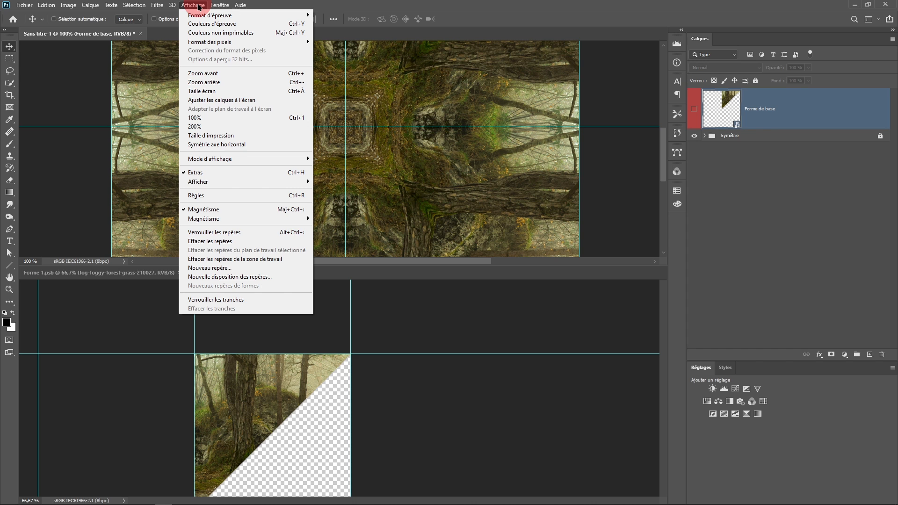
mouse_move(221, 6)
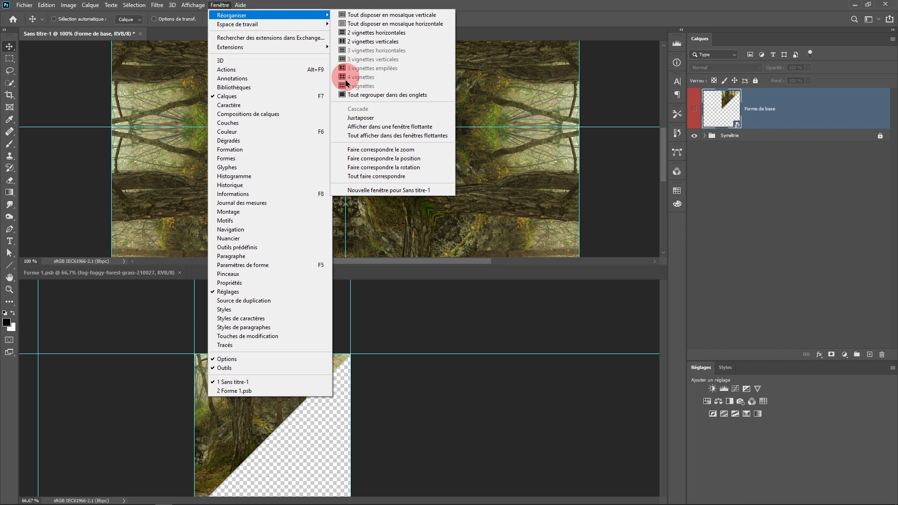
left_click(354, 94)
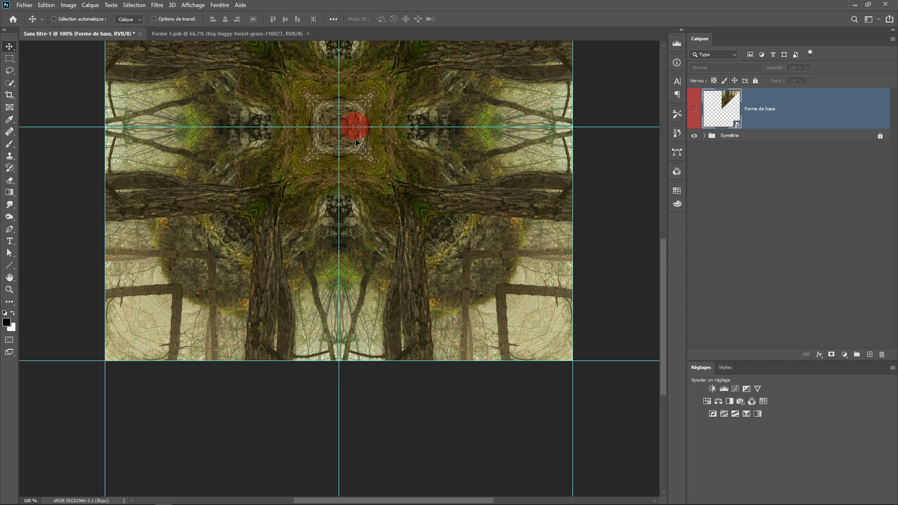
- Hide the guides in the main document, with the whole mirrored forest design in view
key("ctrl+minus")
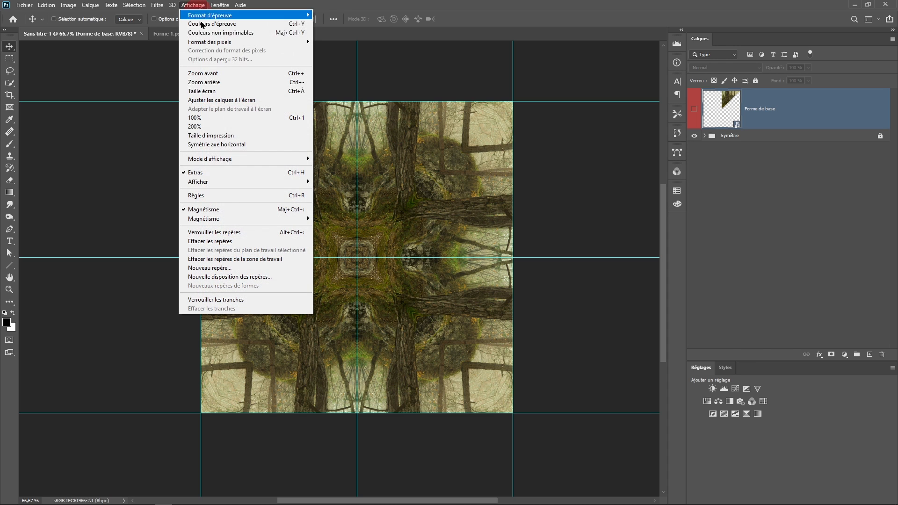
left_click(223, 182)
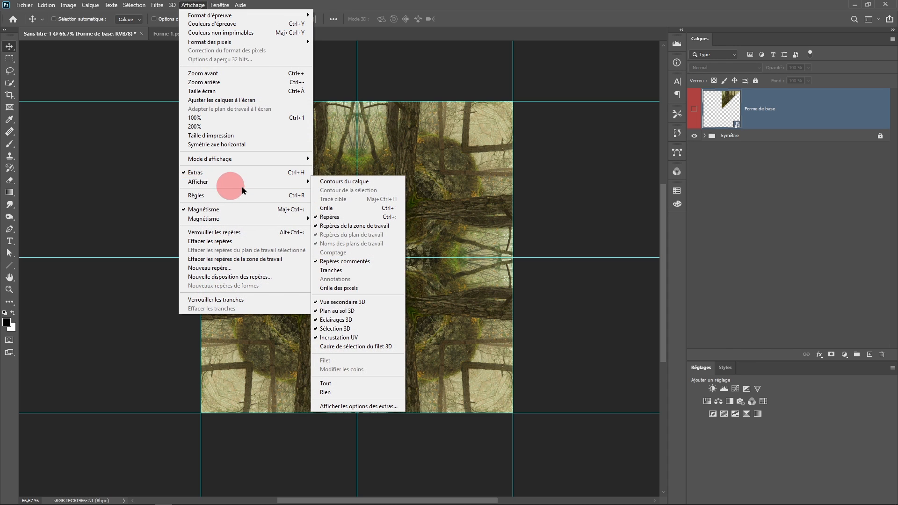
left_click(351, 220)
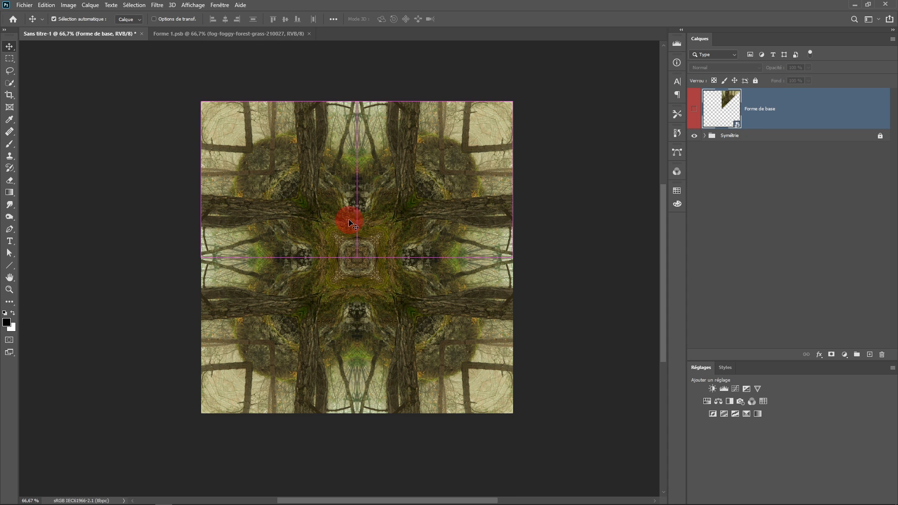
key("ctrl+semicolon")
key("ctrl+semicolon")
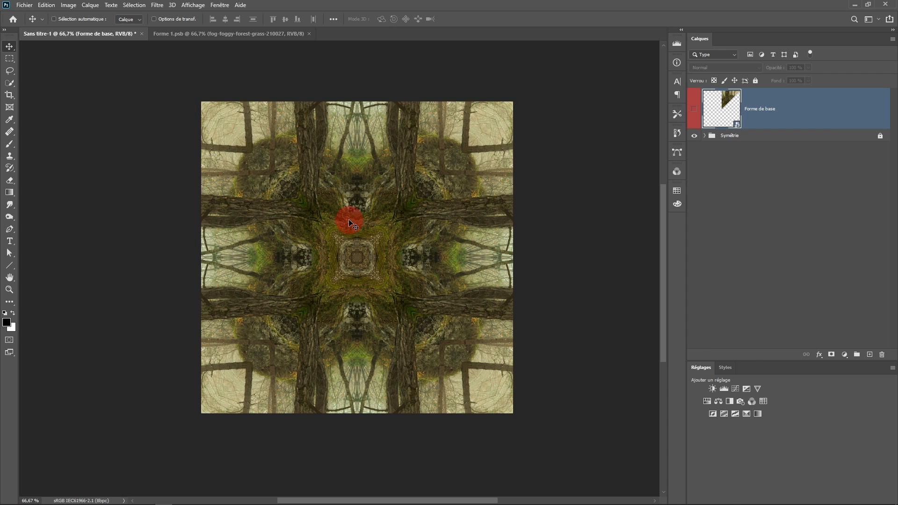
- Examine the mirrored forest design without guides, both as a whole and at 100% around its centre
left_click(430, 240, "ctrl")
left_click(398, 261, "alt")
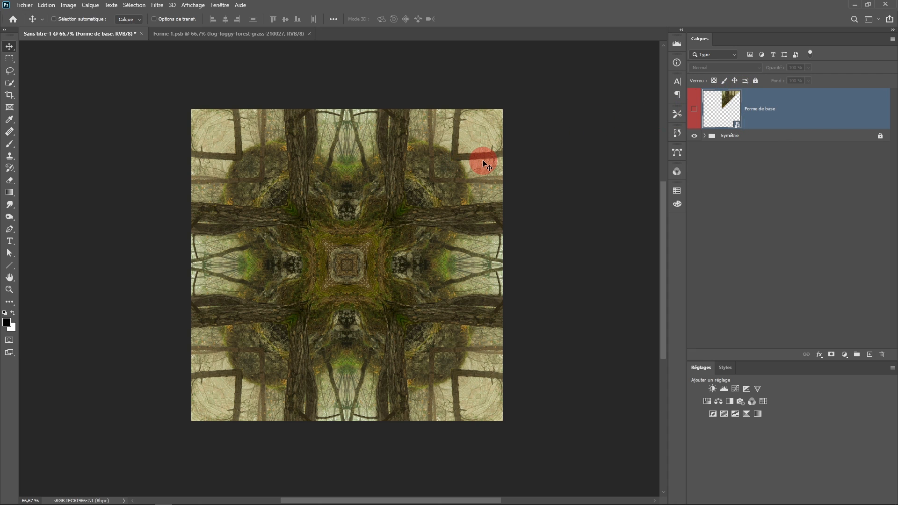
key("ctrl+space")
key("ctrl+space")
left_click(437, 253, "ctrl")
left_click(419, 265, "alt")
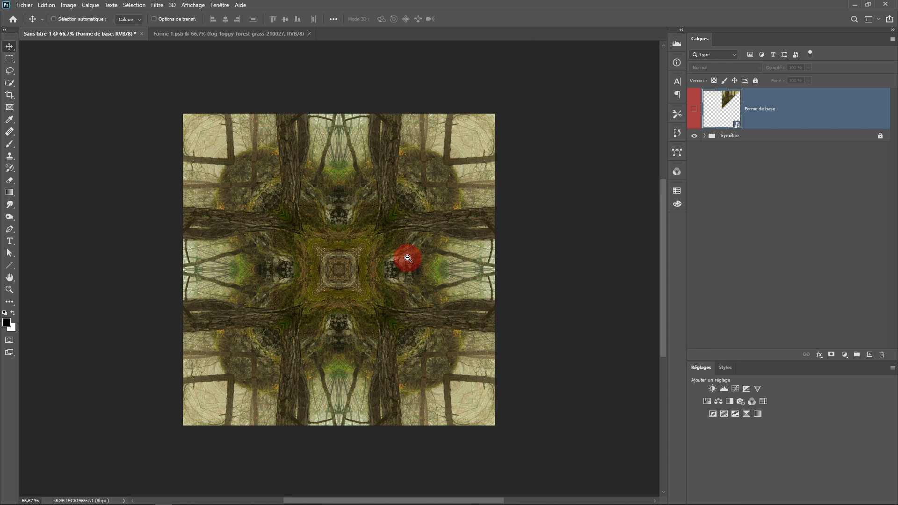
left_click_drag(407, 258, 399, 257)
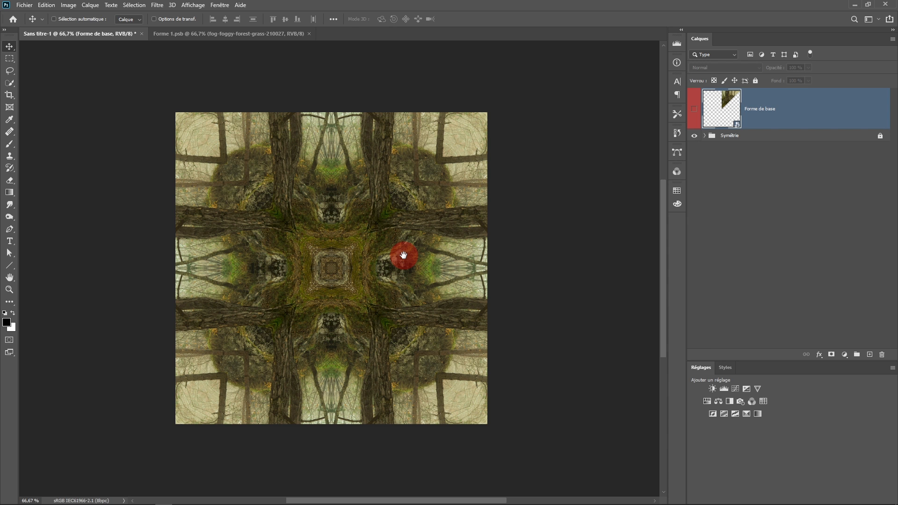
left_click(383, 263, "ctrl+alt")
left_click(383, 264, "ctrl")
left_click(383, 264, "ctrl")
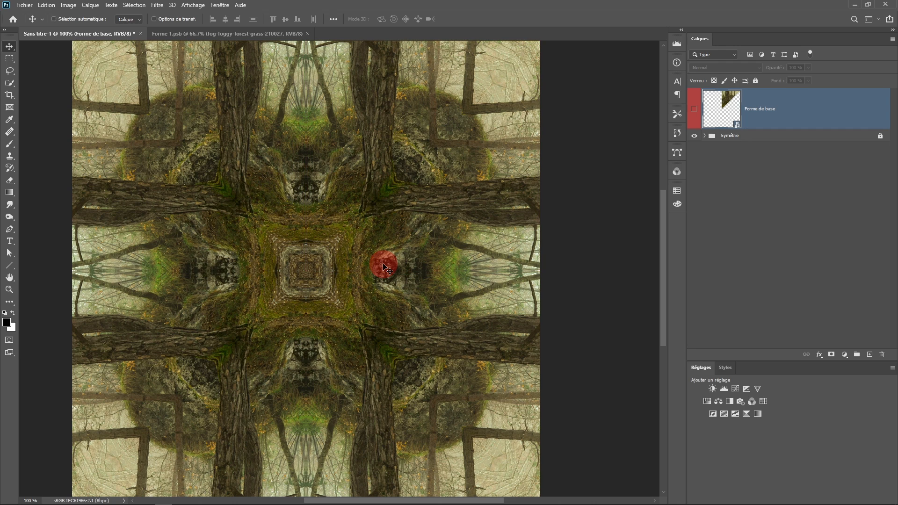